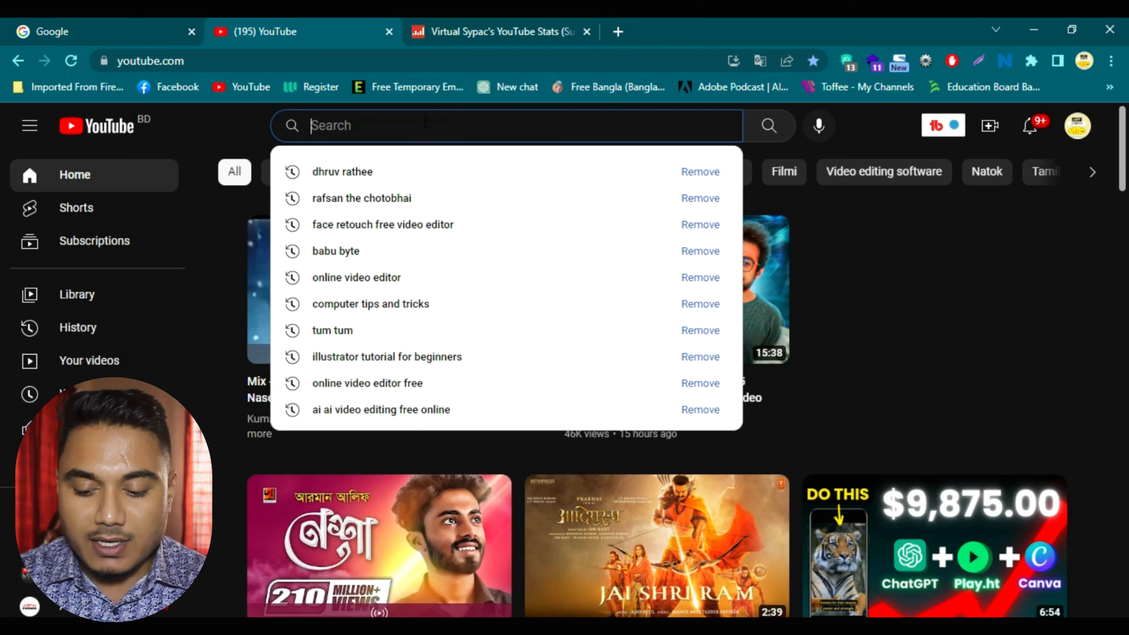
Search YouTube for "virtual sypac" using the suggested query and open the Virtual Sypac channel page
text(virt)
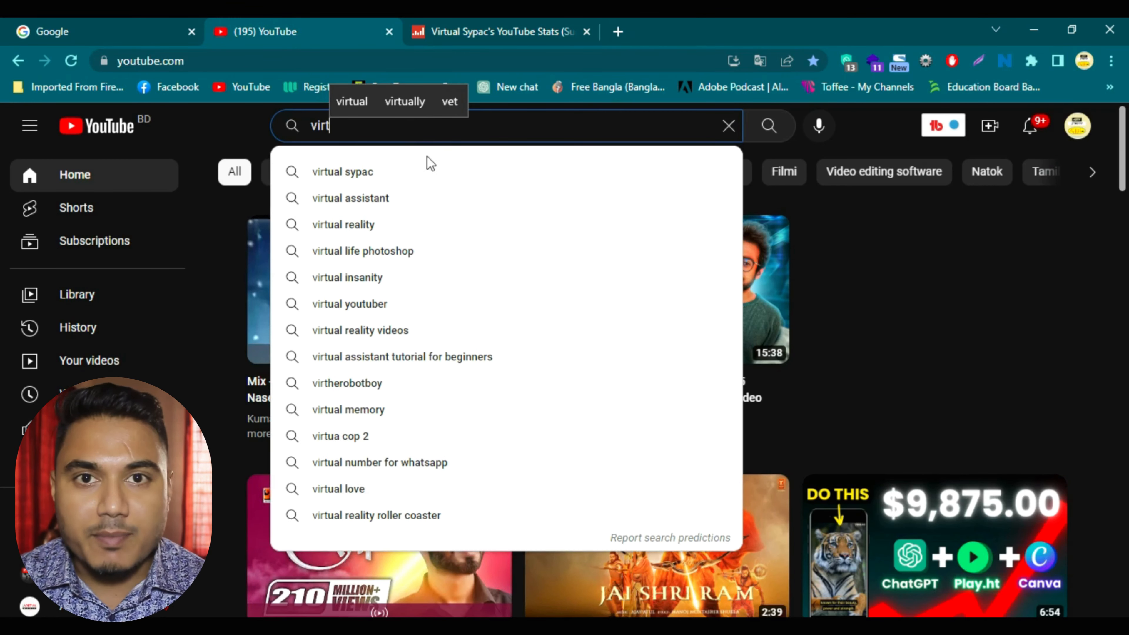
click(420, 180)
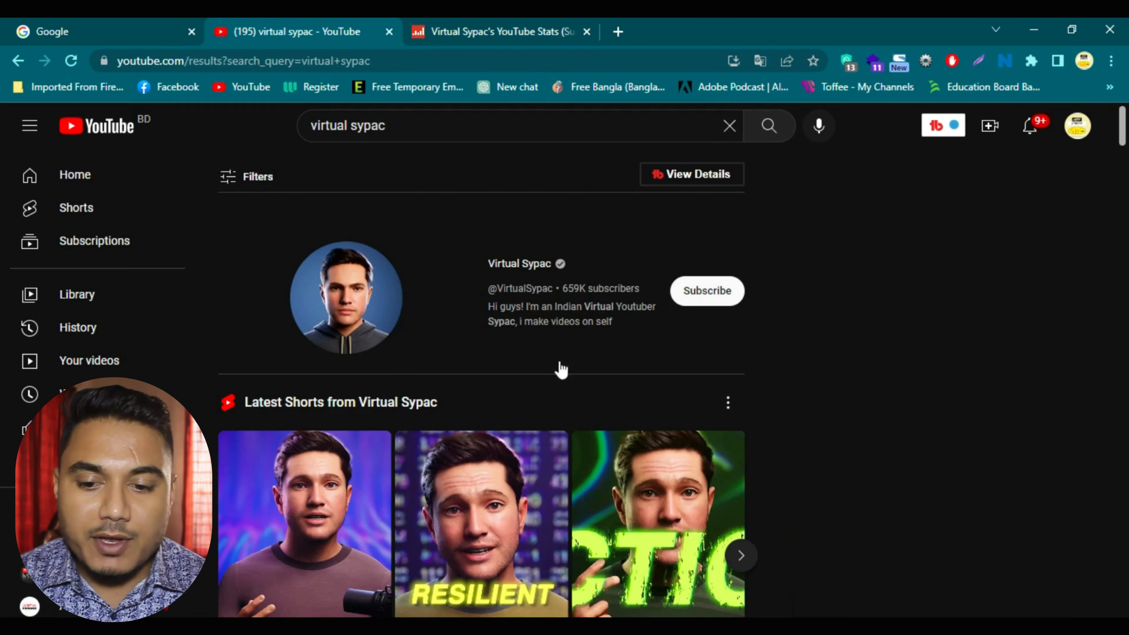
click(518, 263)
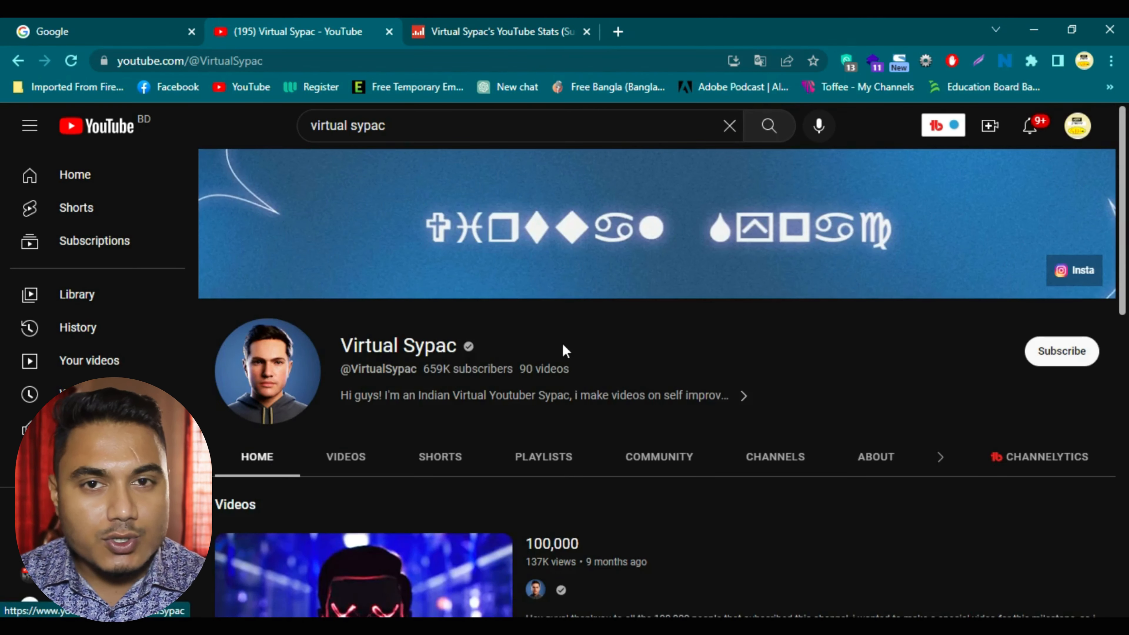
Browse the Virtual Sypac channel's videos, watch two of its Shorts, and return to the channel page
scroll(546, 329, down, 6)
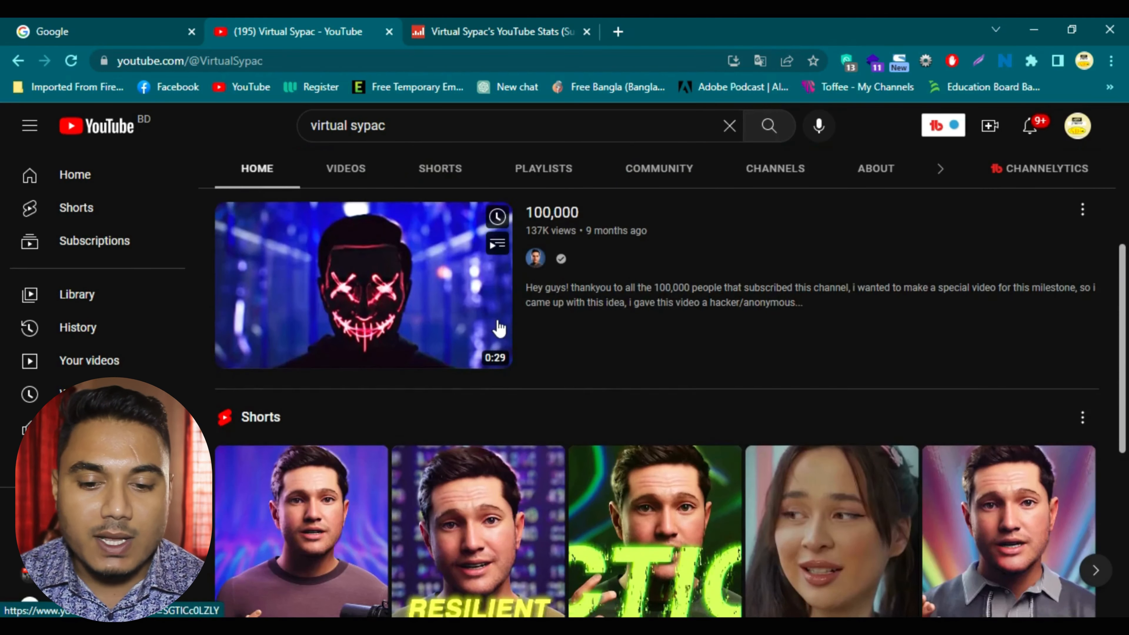
scroll(498, 338, down, 5)
click(321, 314)
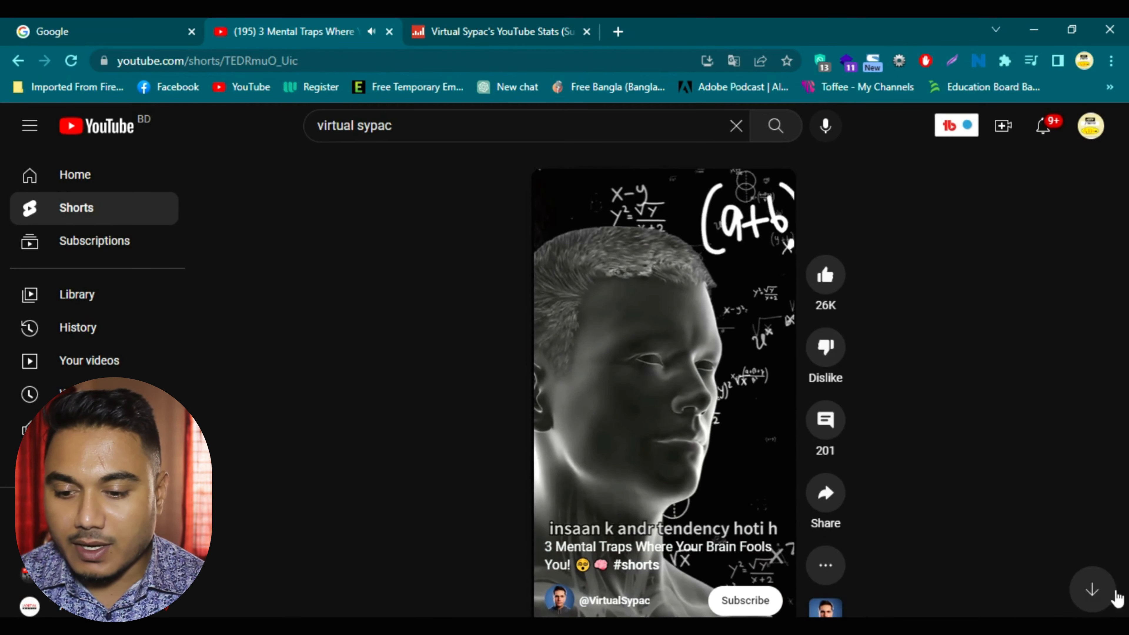
click(1109, 595)
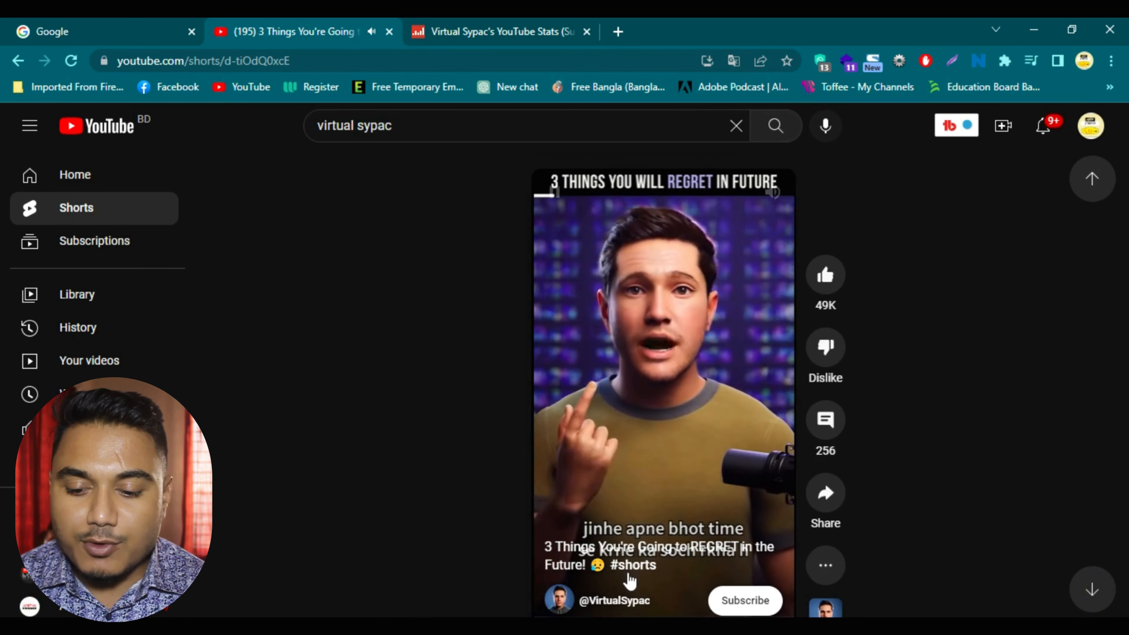
click(619, 601)
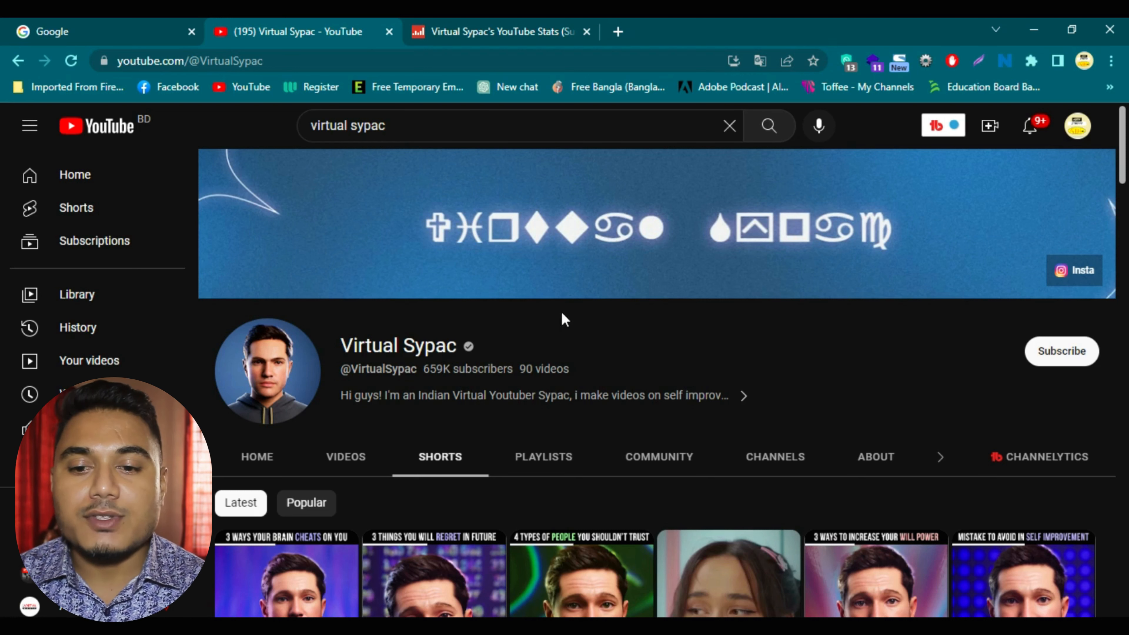
Switch to the Social Blade page and run a YouTube search for Virtual Sypac
click(502, 24)
scroll(4, 427, up, 10)
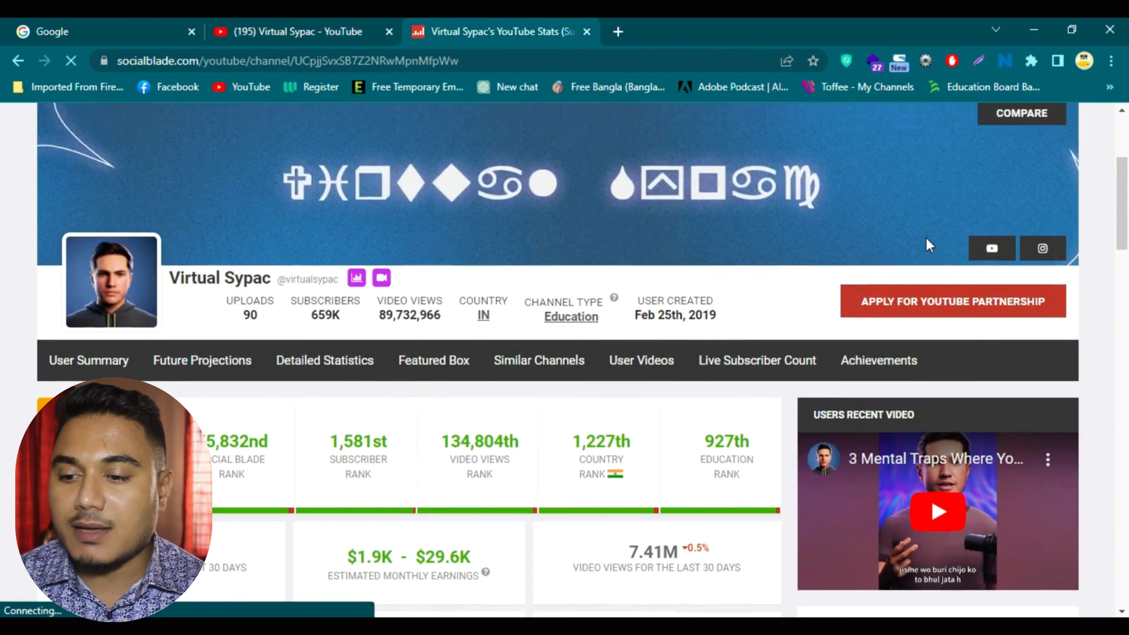
click(922, 151)
click(918, 192)
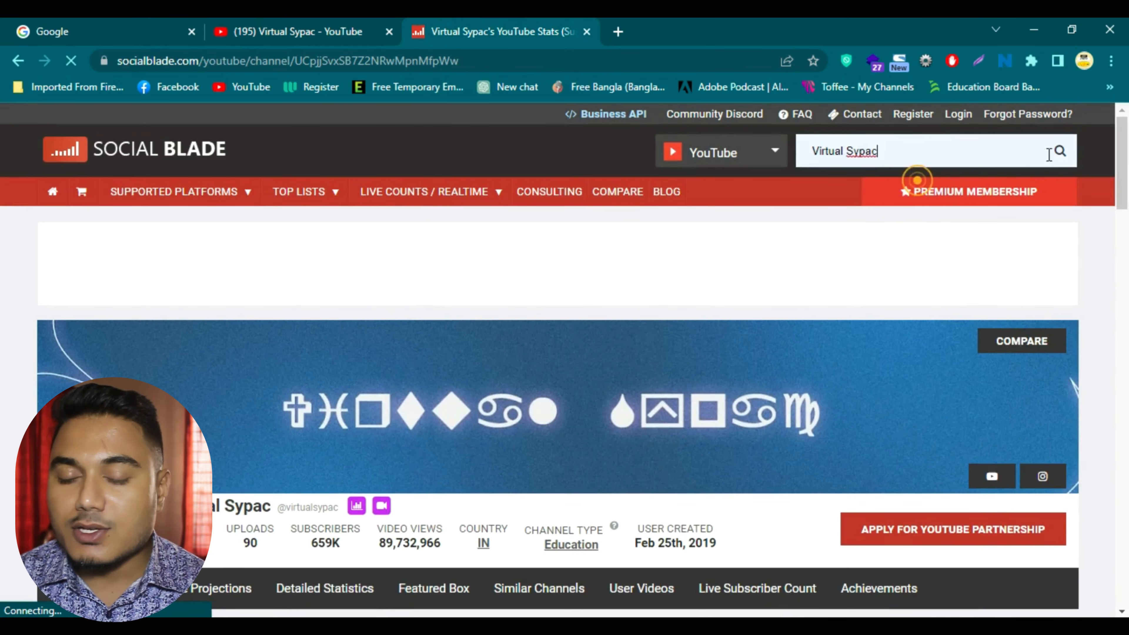
click(1060, 151)
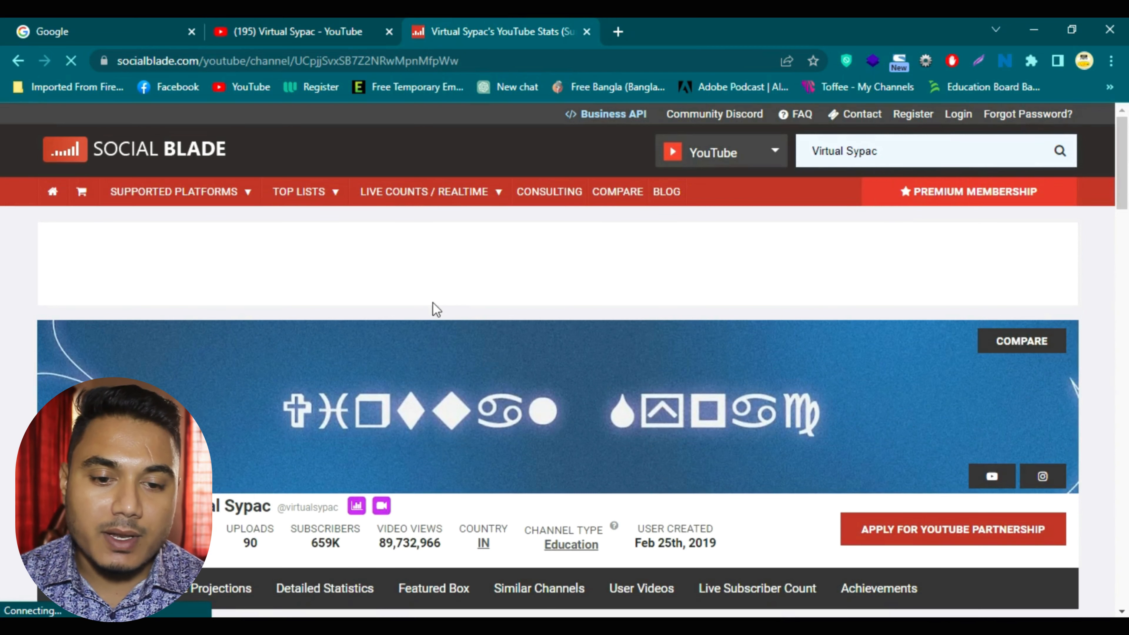
Examine the channel's Social Blade ranks, estimated earnings, 30-day statistics and weekly video views graph
scroll(320, 304, down, 2)
scroll(320, 312, down, 5)
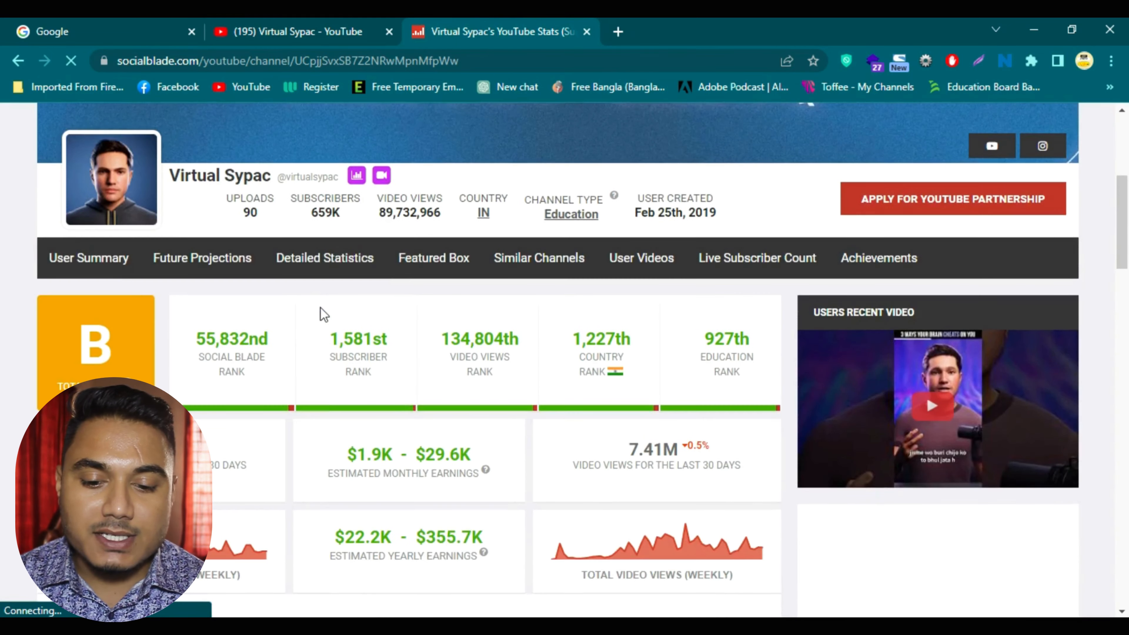
scroll(587, 373, down, 4)
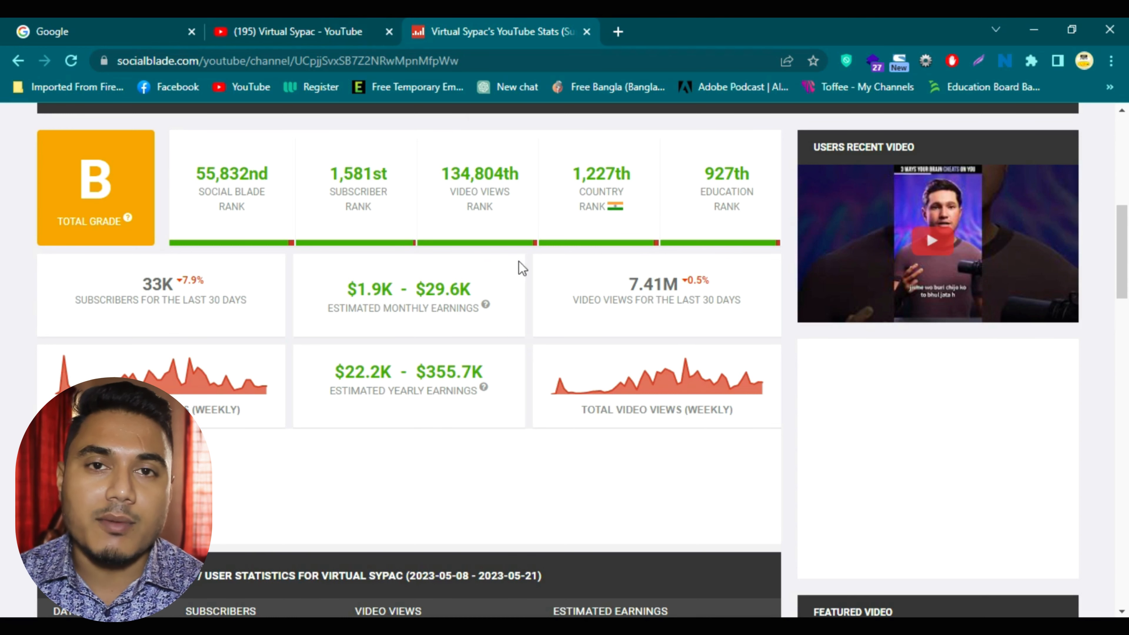
mouse_move(284, 245)
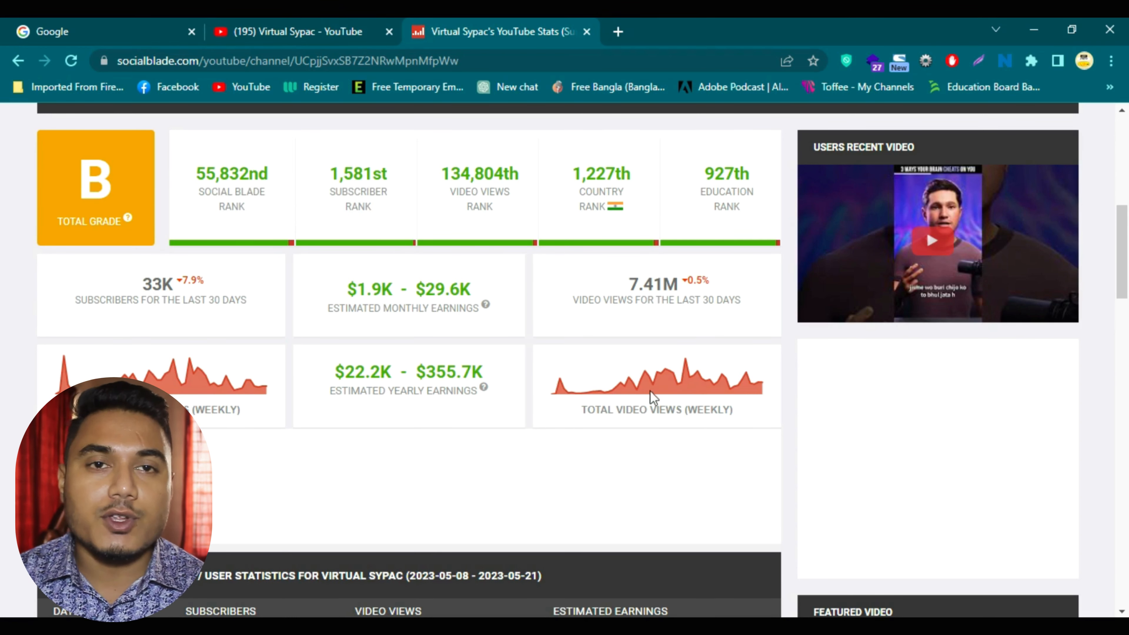
mouse_move(623, 387)
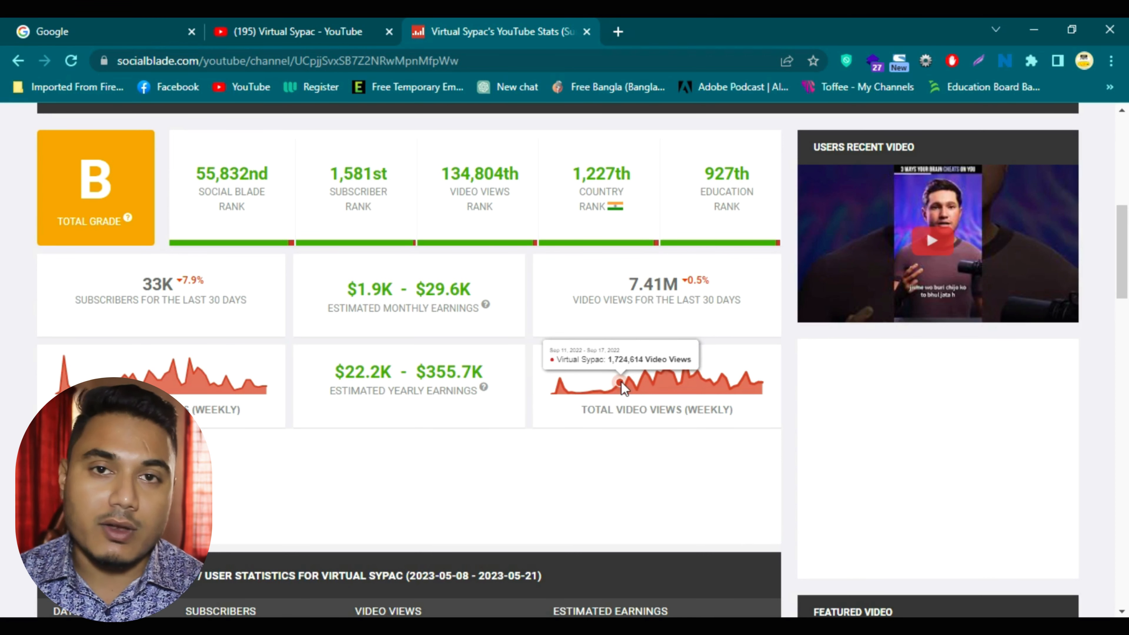
Open a spare blank browser tab, then search Google for "d id" and open the D-ID website
click(613, 27)
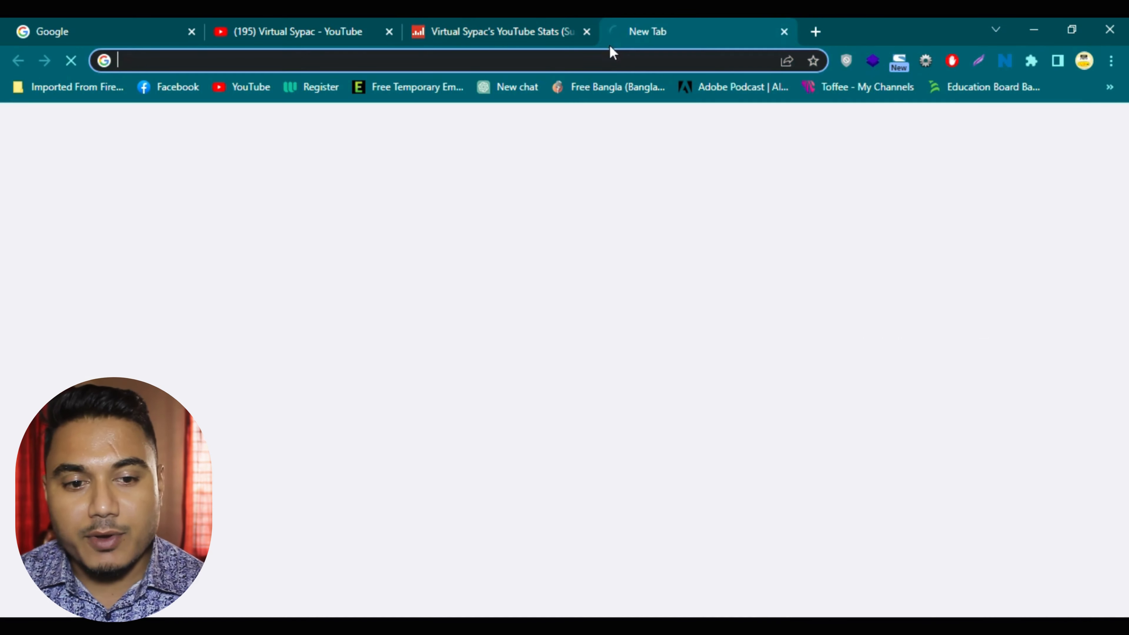
click(151, 27)
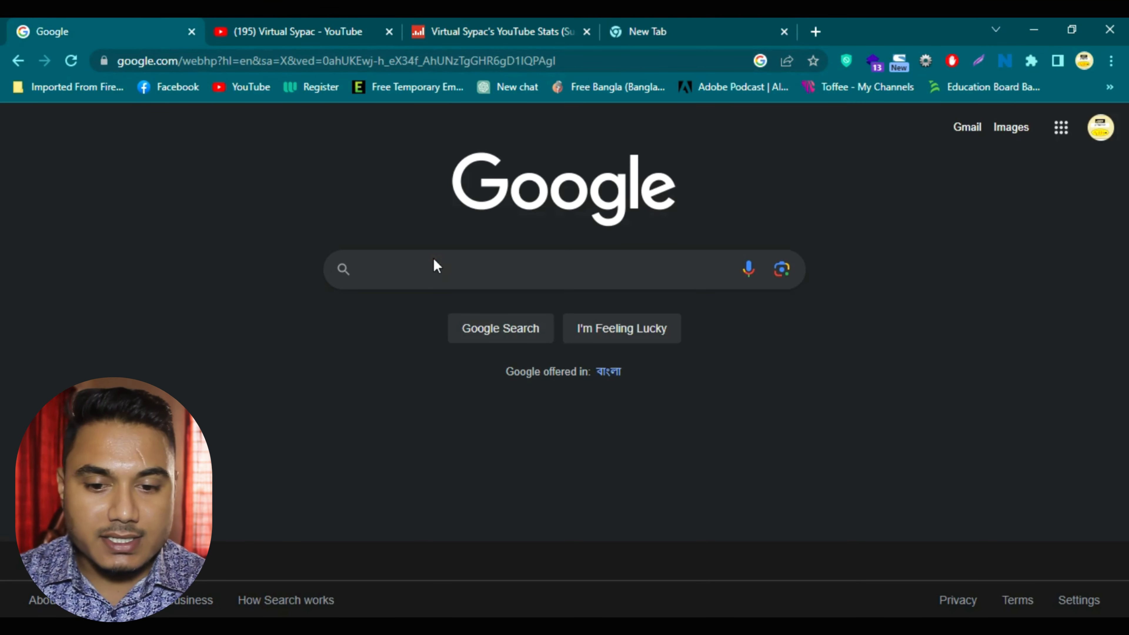
click(433, 273)
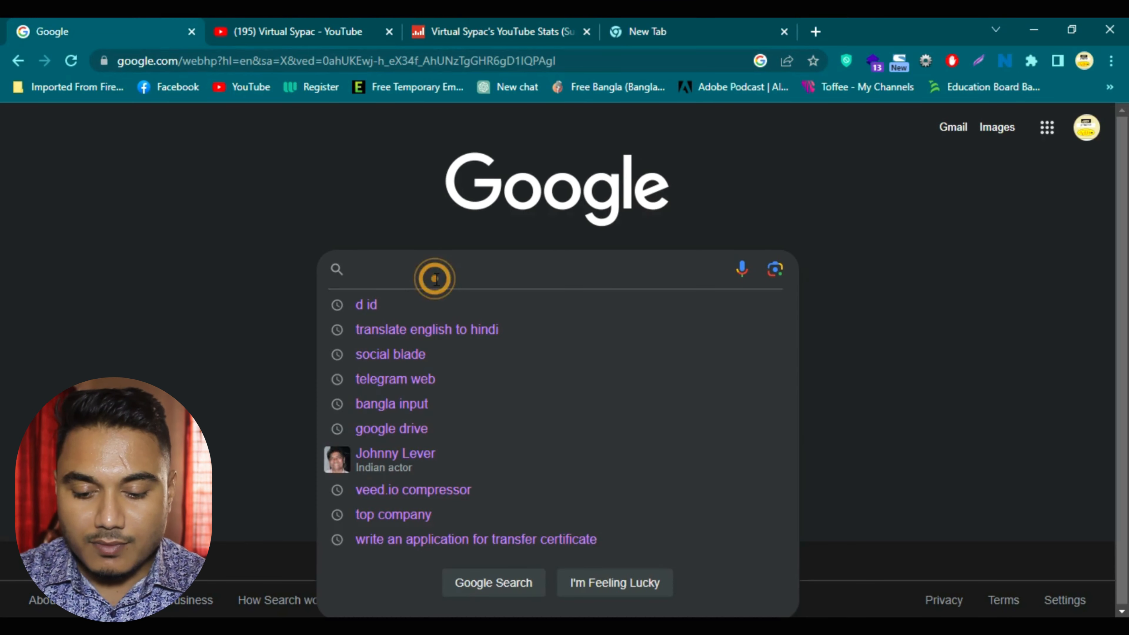
text(d id)
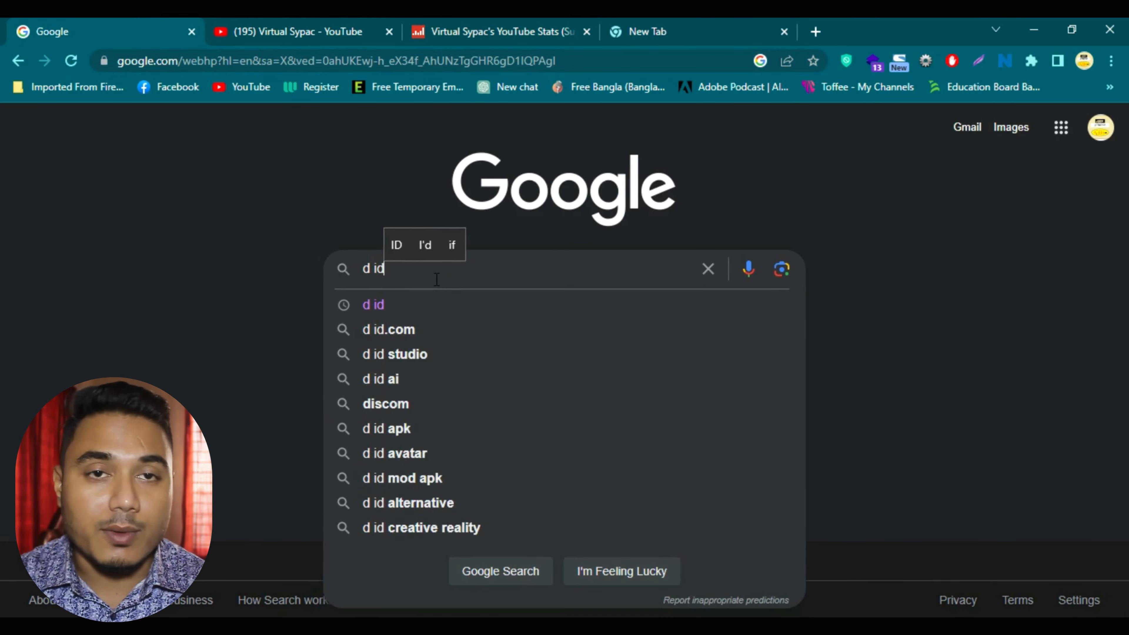
key(Return)
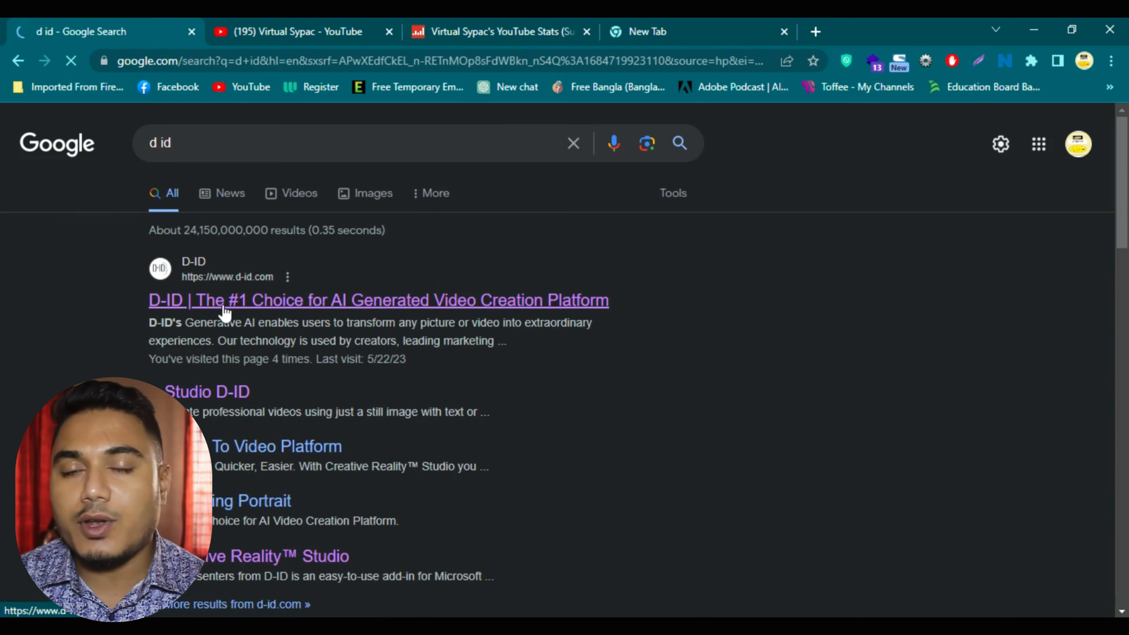
click(225, 312)
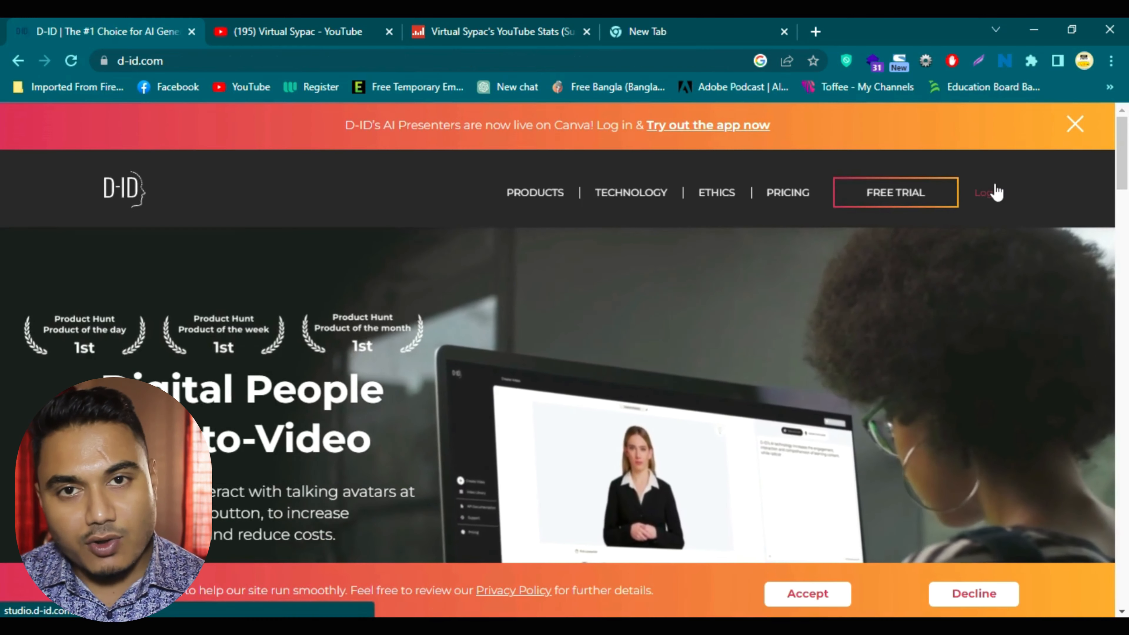
Open the D-ID login page and switch to the sign-up form for a new account
click(994, 187)
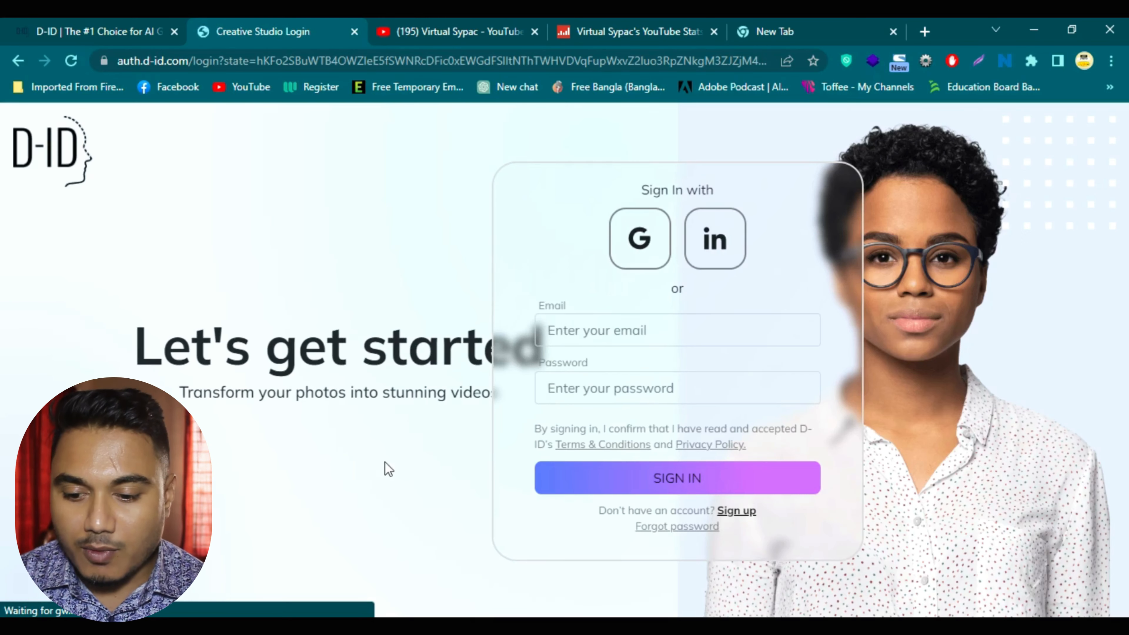
click(685, 484)
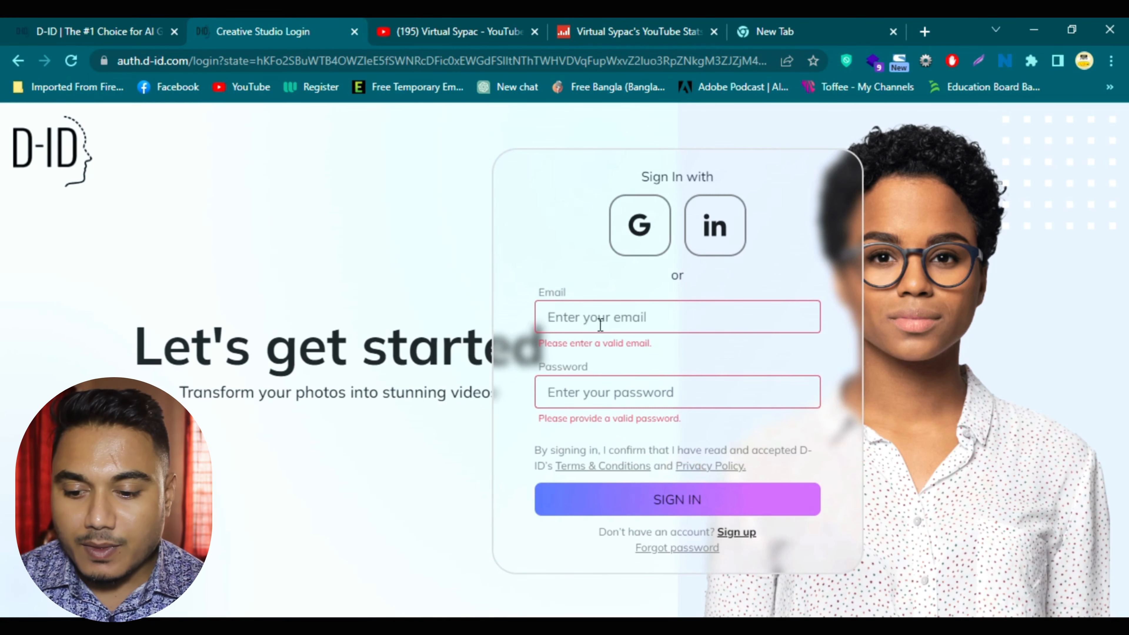
click(736, 533)
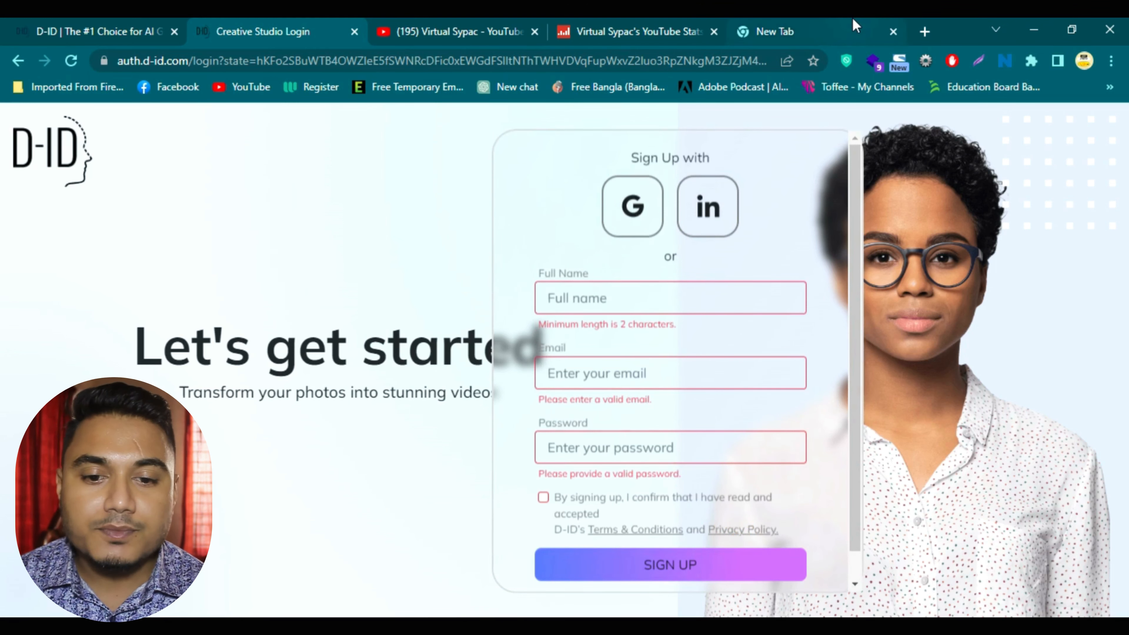
Open EmailOnDeck in the blank browser tab and copy the temporary e-mail address from its inbox page
click(851, 28)
click(442, 80)
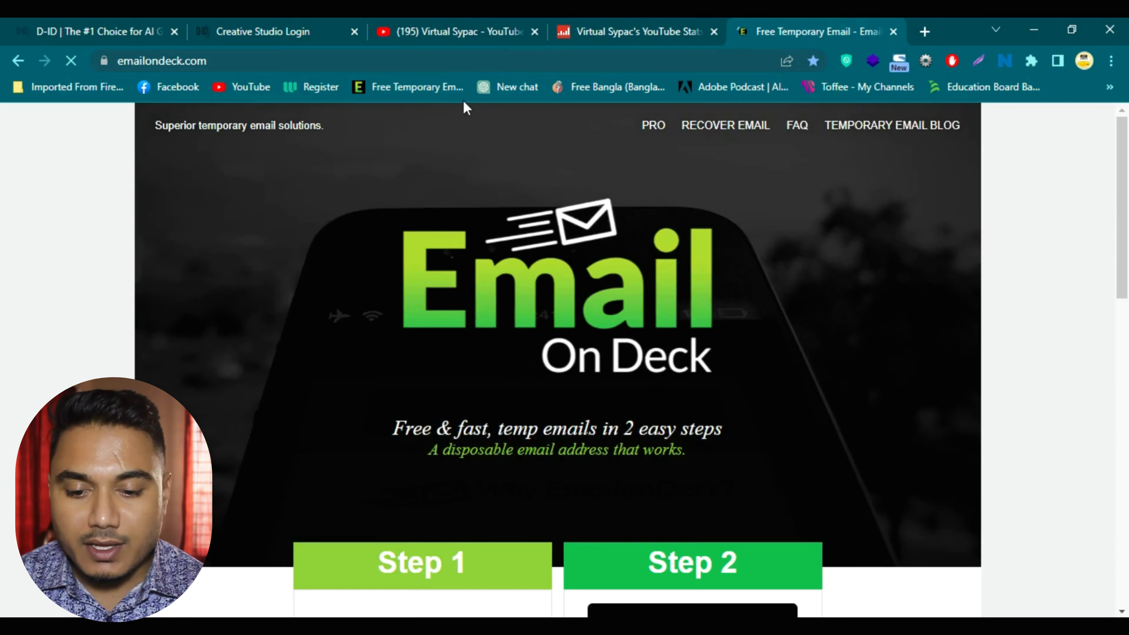
scroll(702, 336, down, 3)
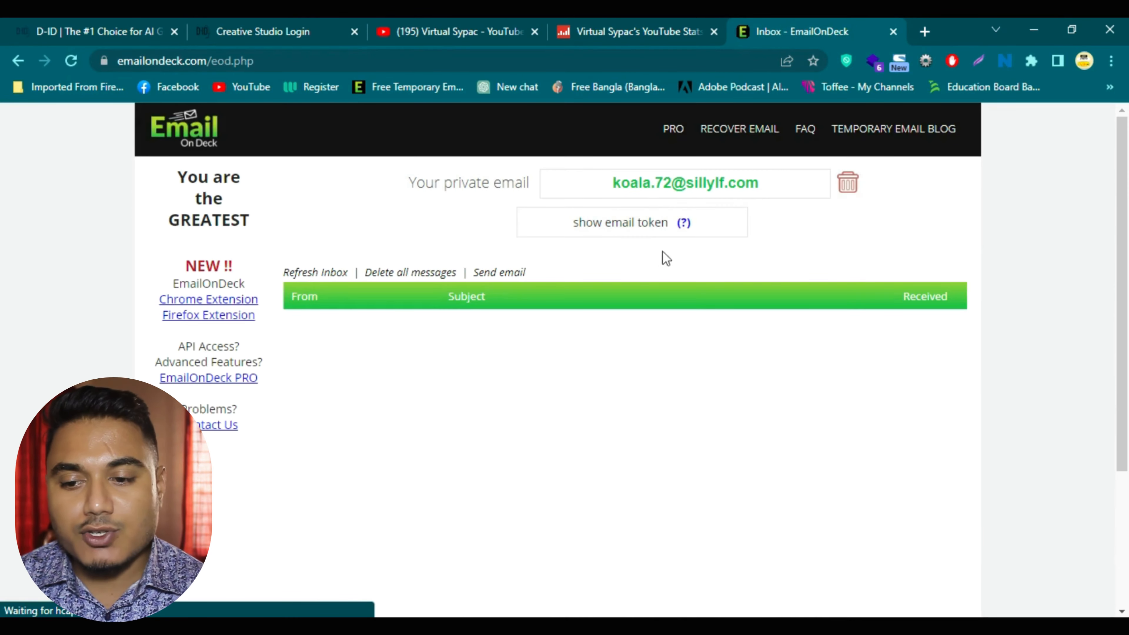
click(680, 186)
key(ctrl+c)
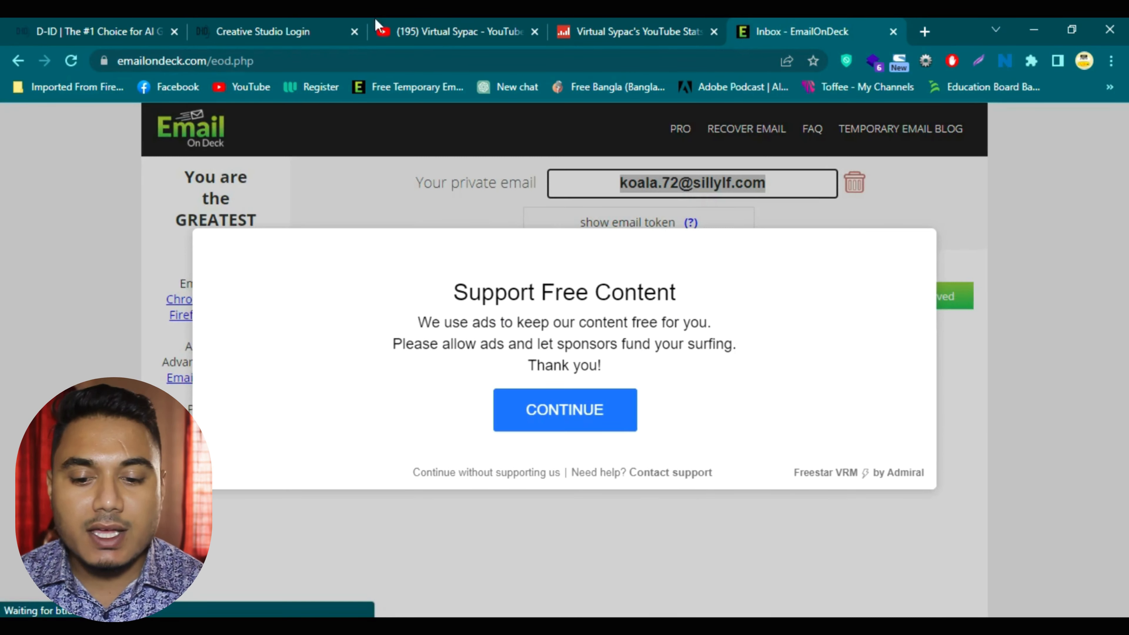
Return to the D-ID sign-up form and fill in the full name and the copied temporary e-mail address
click(276, 37)
click(611, 300)
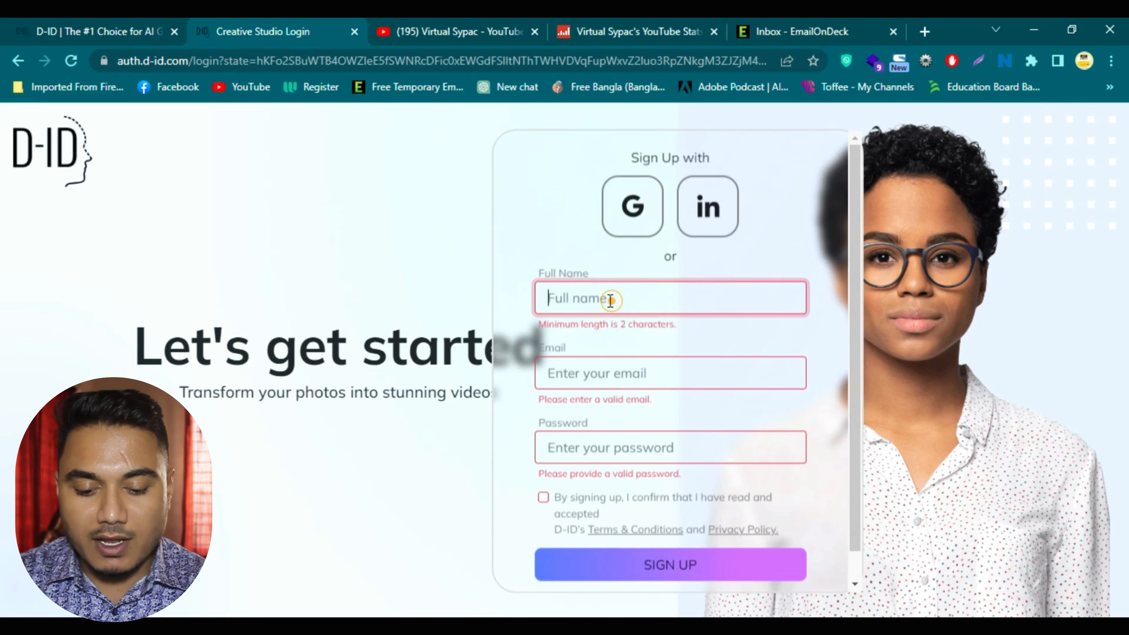
text(Raki)
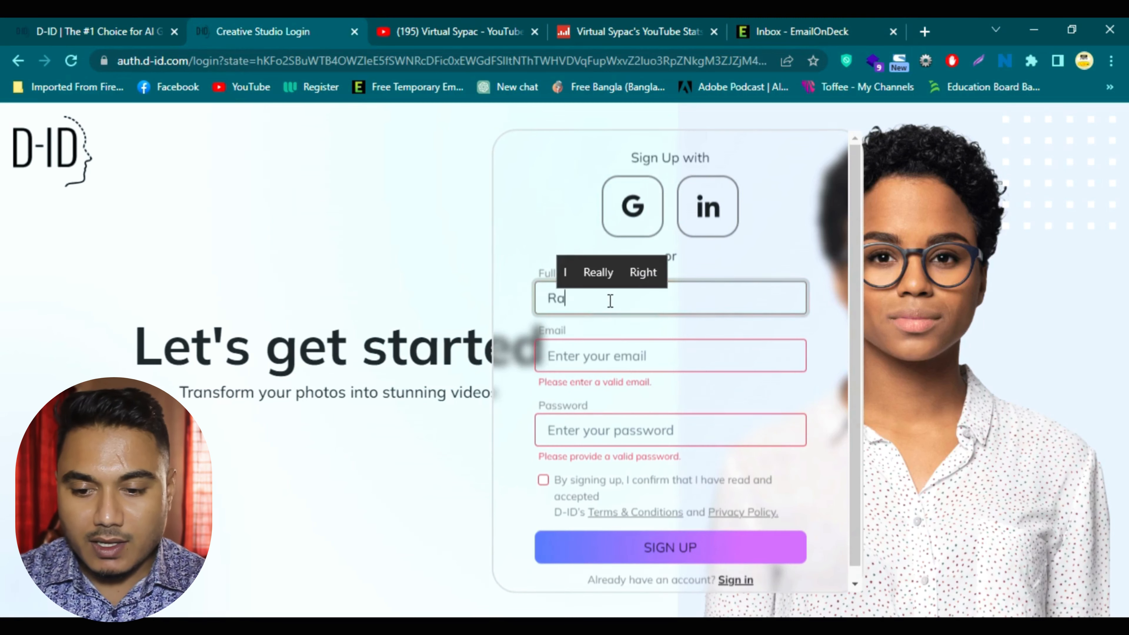
click(601, 354)
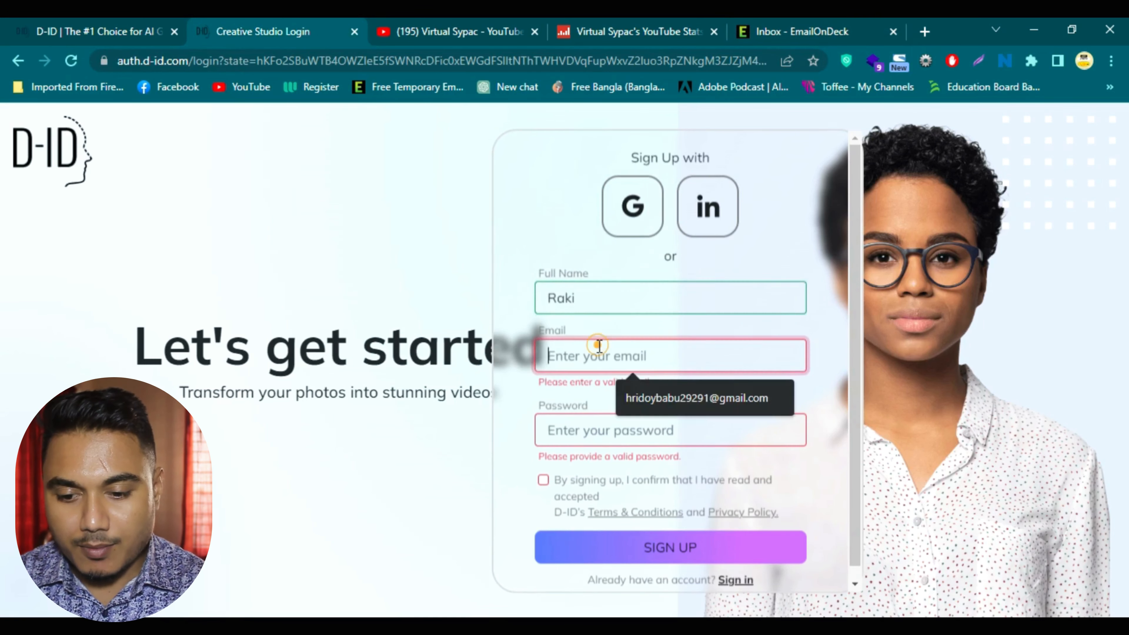
key(ctrl+v)
Enter the account password in the D-ID sign-up form, basing it on part of the e-mail address
click(585, 420)
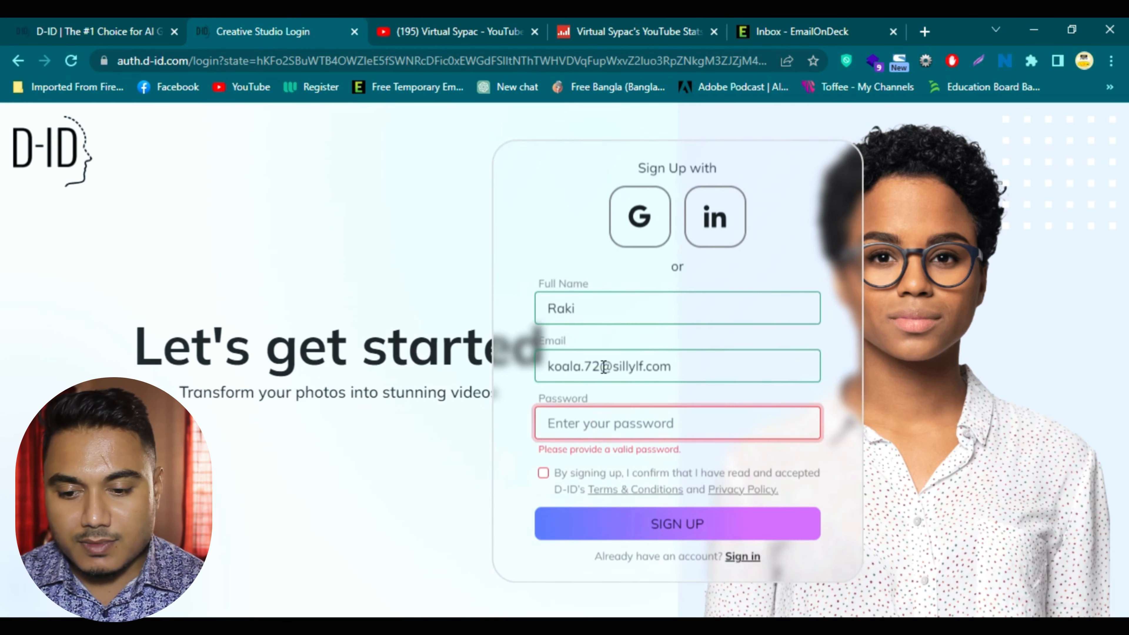
drag(548, 366, 599, 365)
click(623, 432)
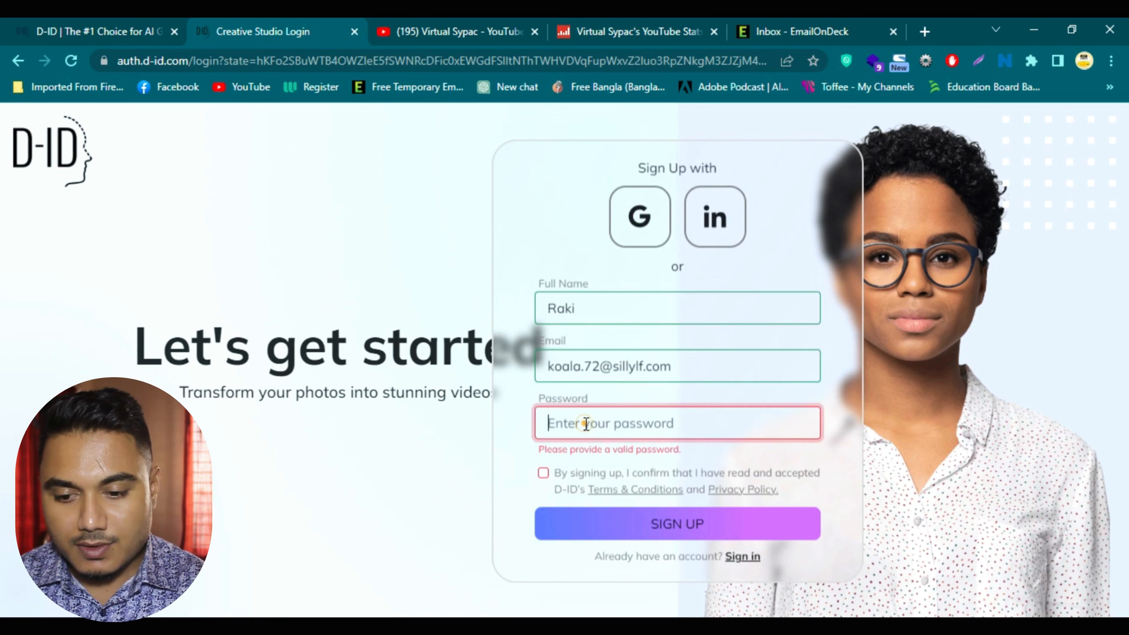
key(ctrl+v)
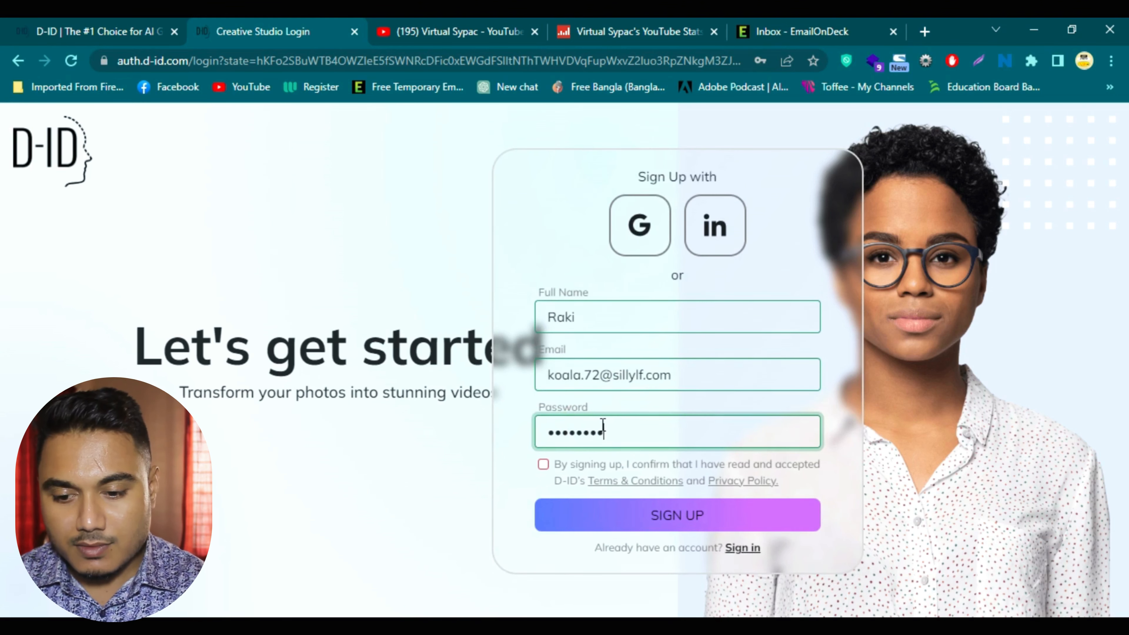
text(•)
Accept the Terms & Conditions and Privacy Policy, submit the D-ID sign-up, and save the login in the browser
click(538, 464)
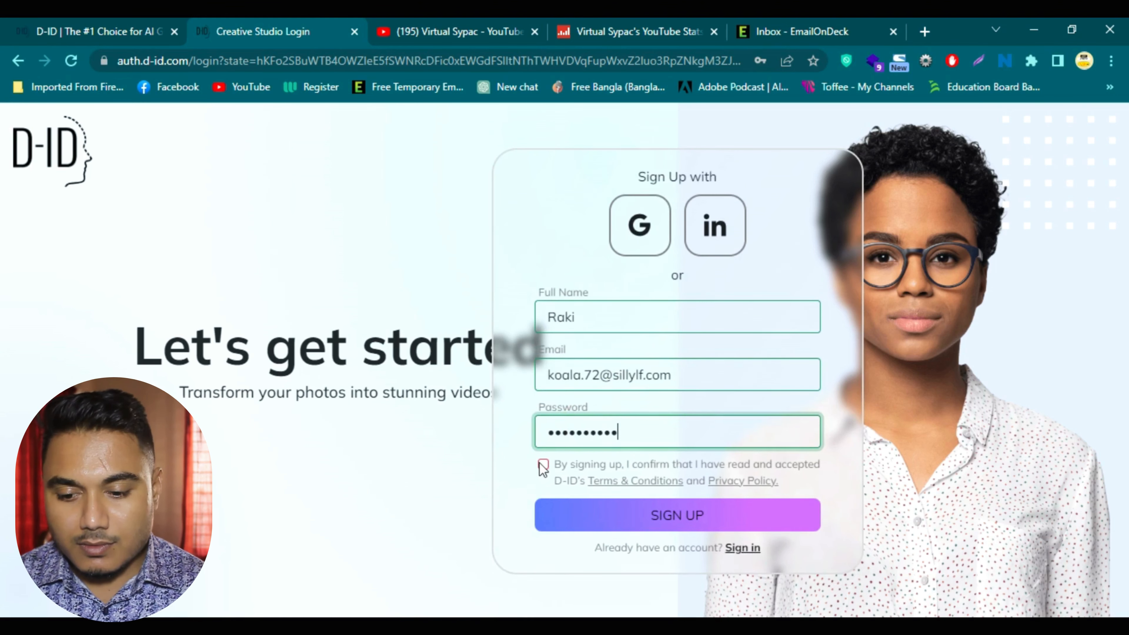
click(641, 516)
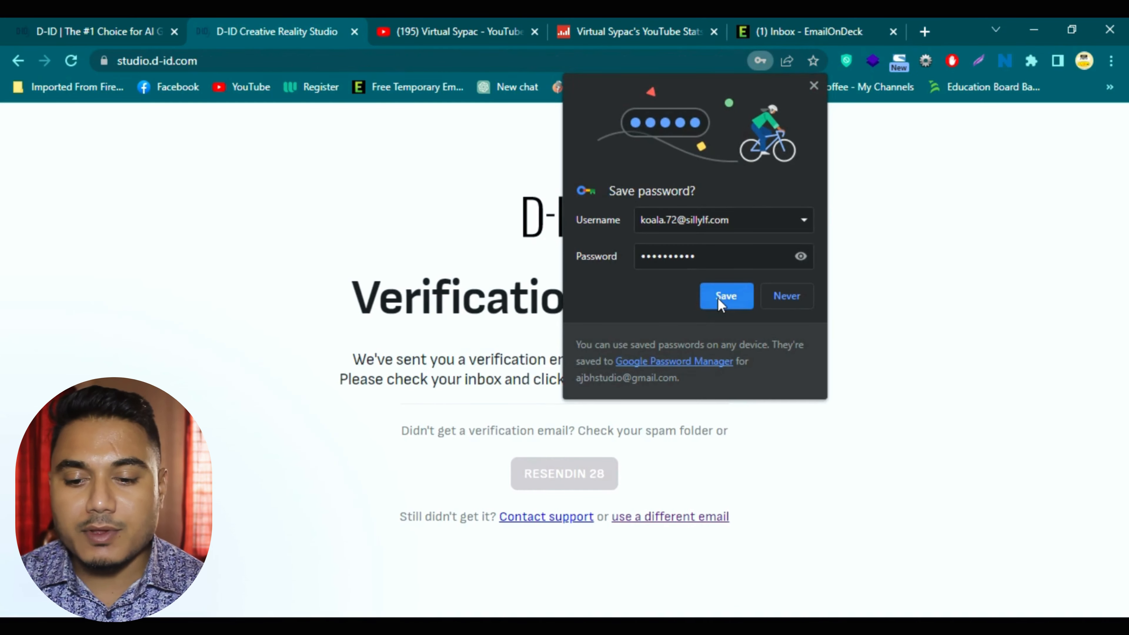
click(725, 296)
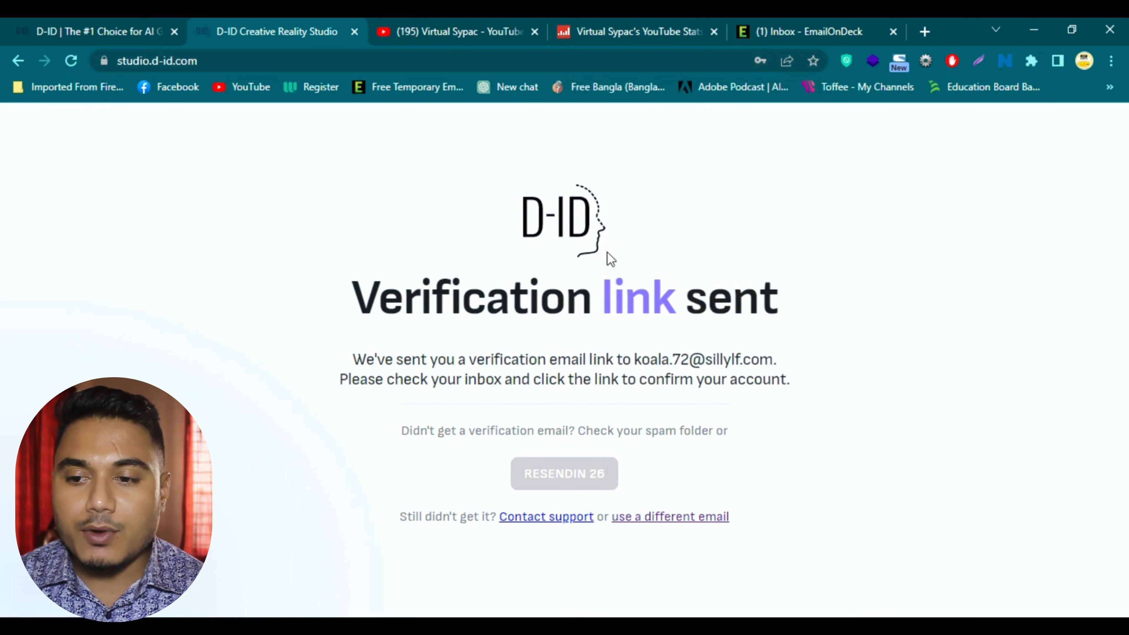
Open the D-ID "Verify your email" message in the EmailOnDeck inbox, dismissing the ad-support notice, and confirm the account
click(786, 27)
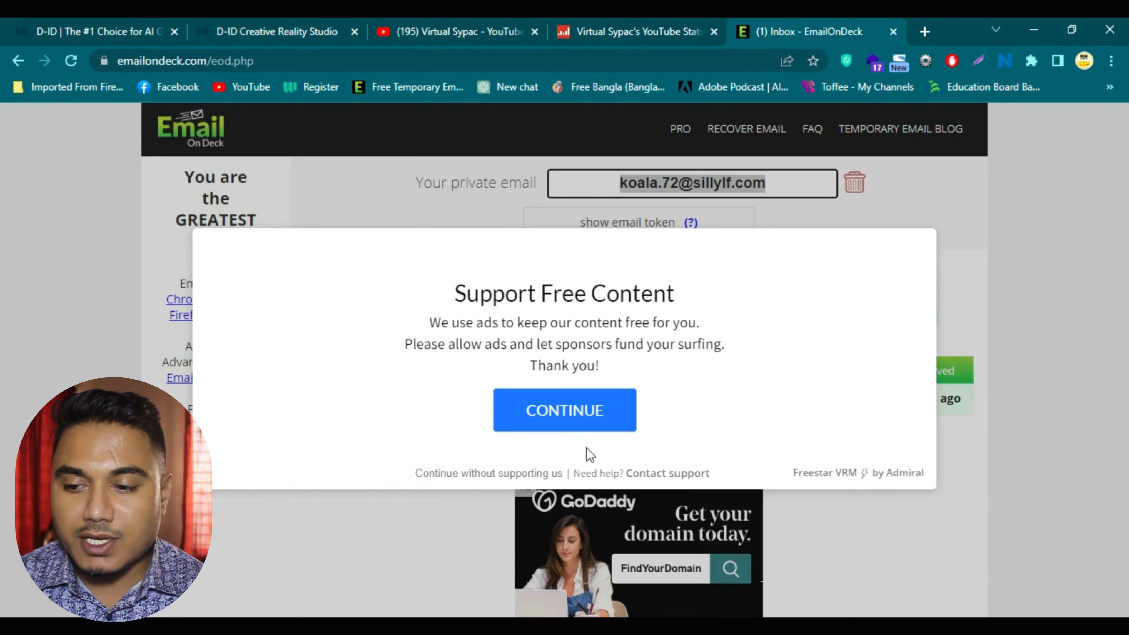
click(530, 423)
click(478, 404)
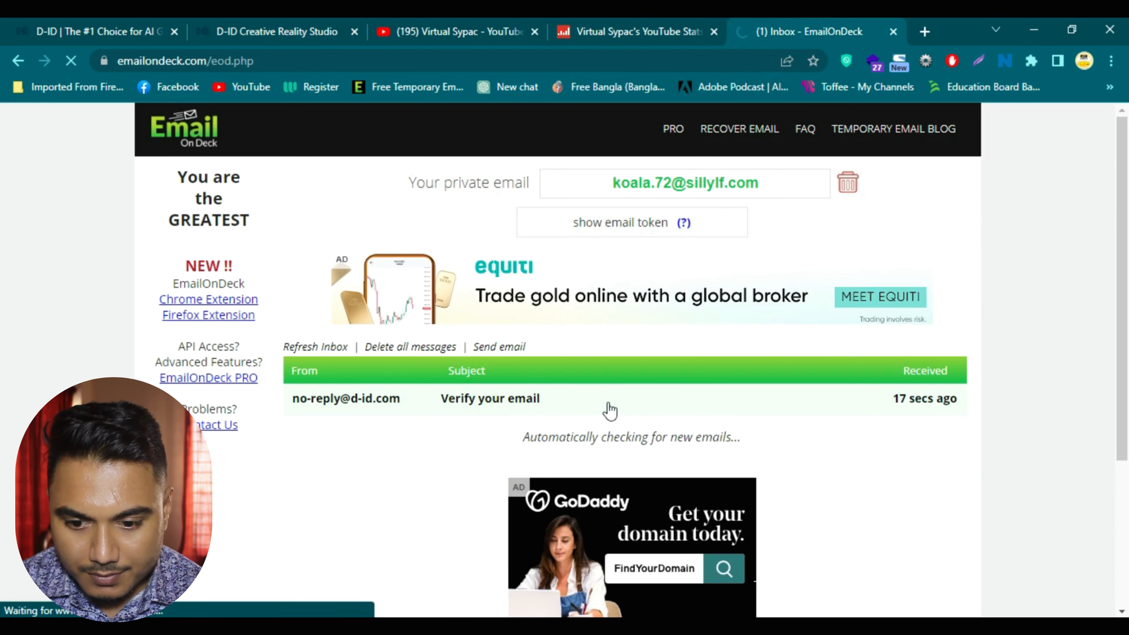
scroll(540, 385, down, 3)
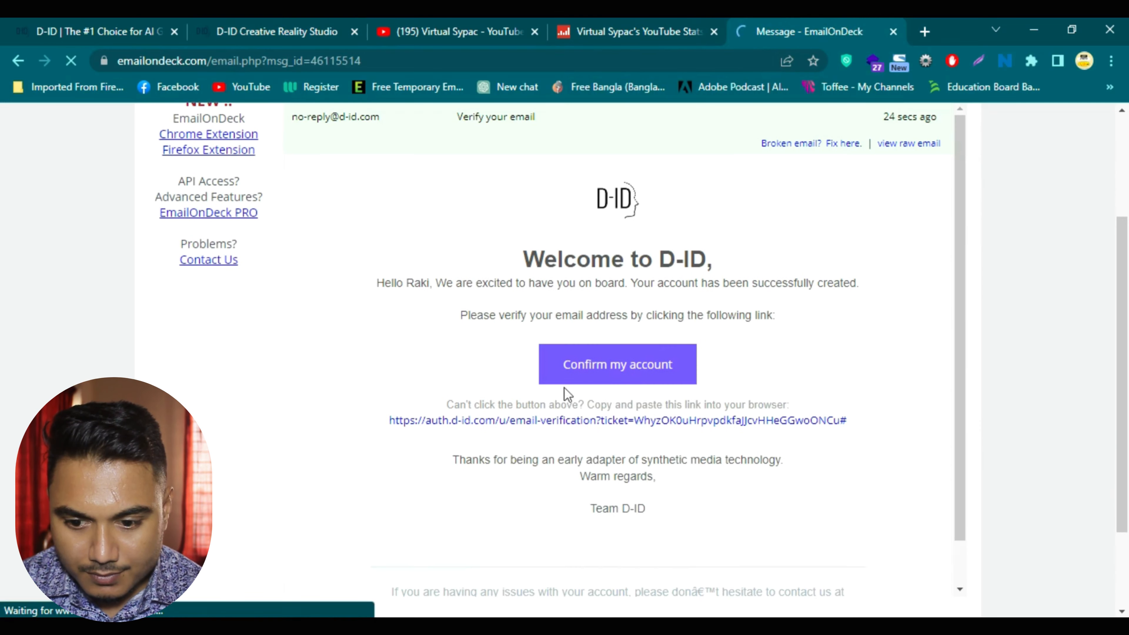
click(613, 373)
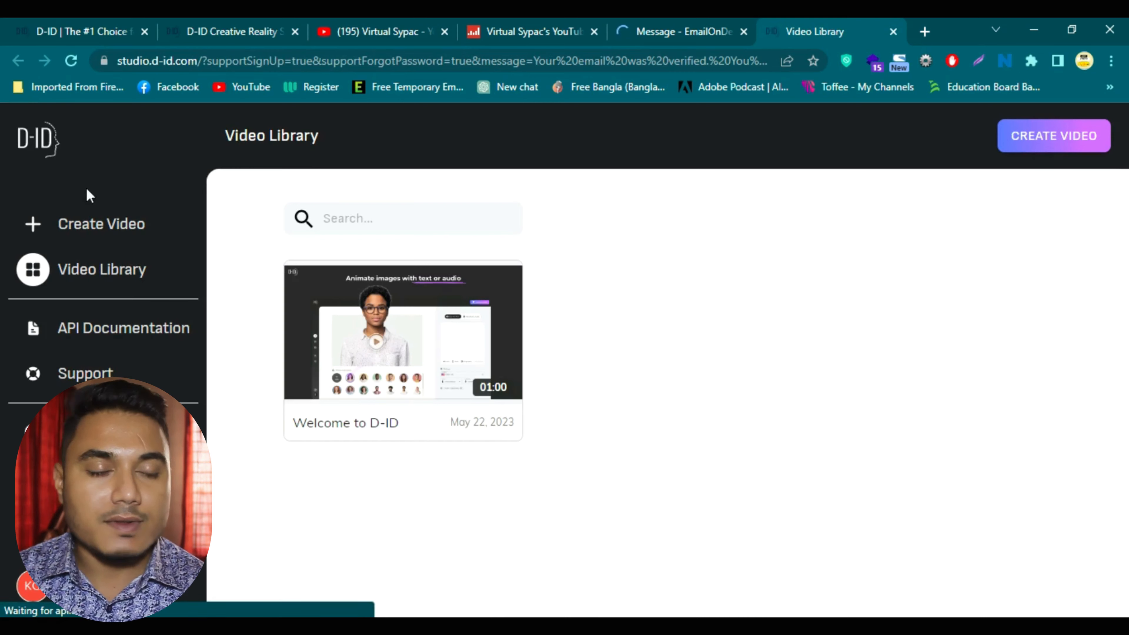
Start a new video in D-ID Studio and close the EmailOnDeck message tab
mouse_move(364, 332)
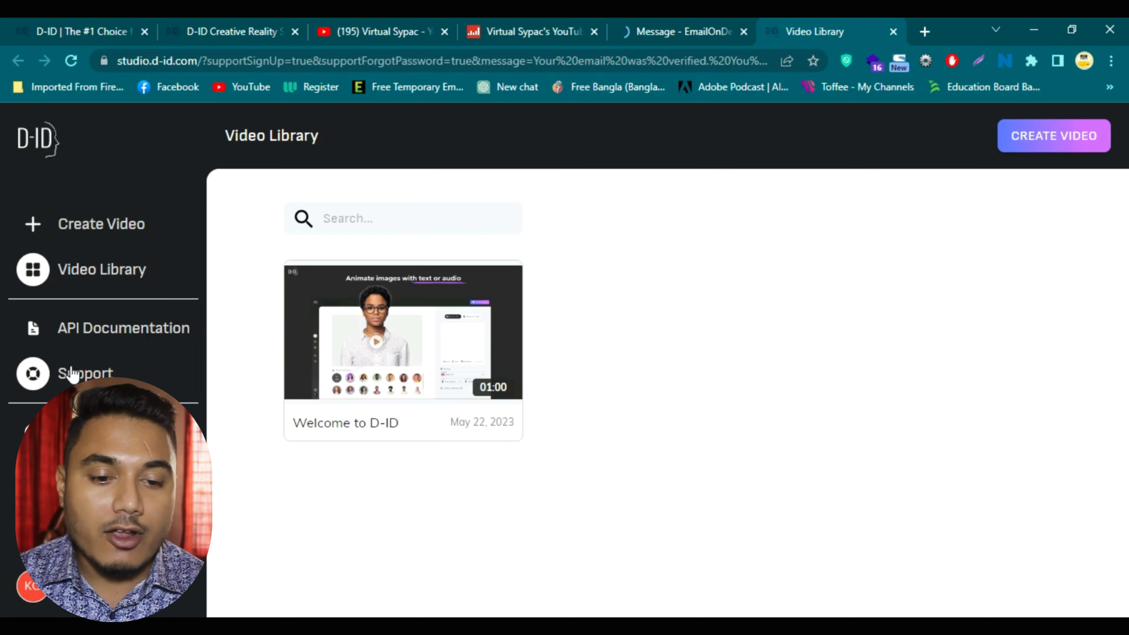
click(62, 220)
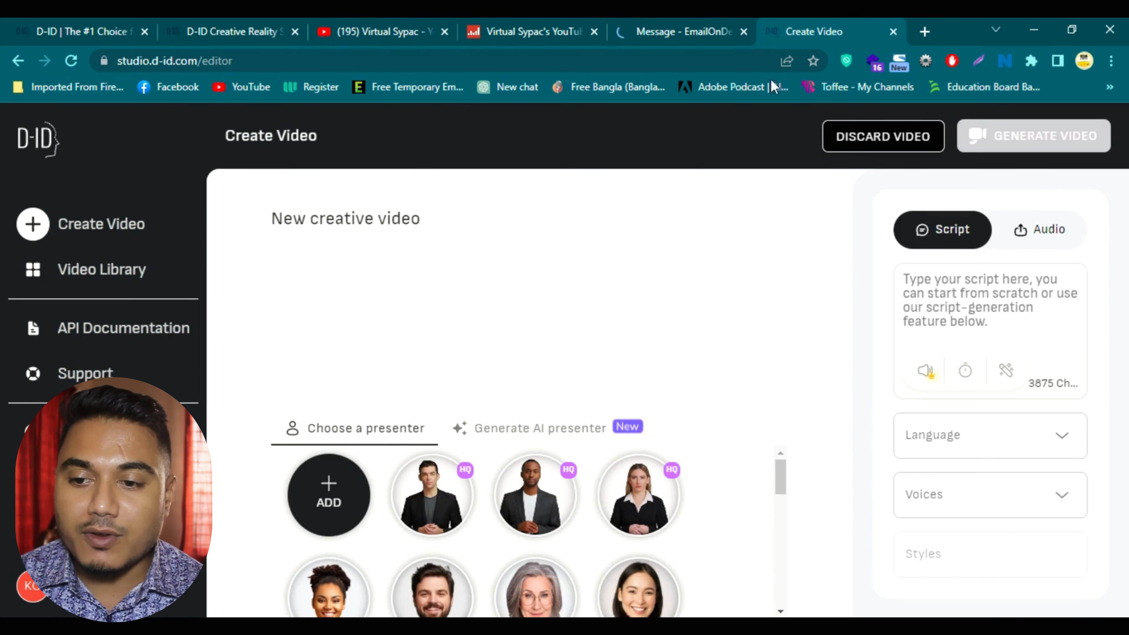
click(744, 31)
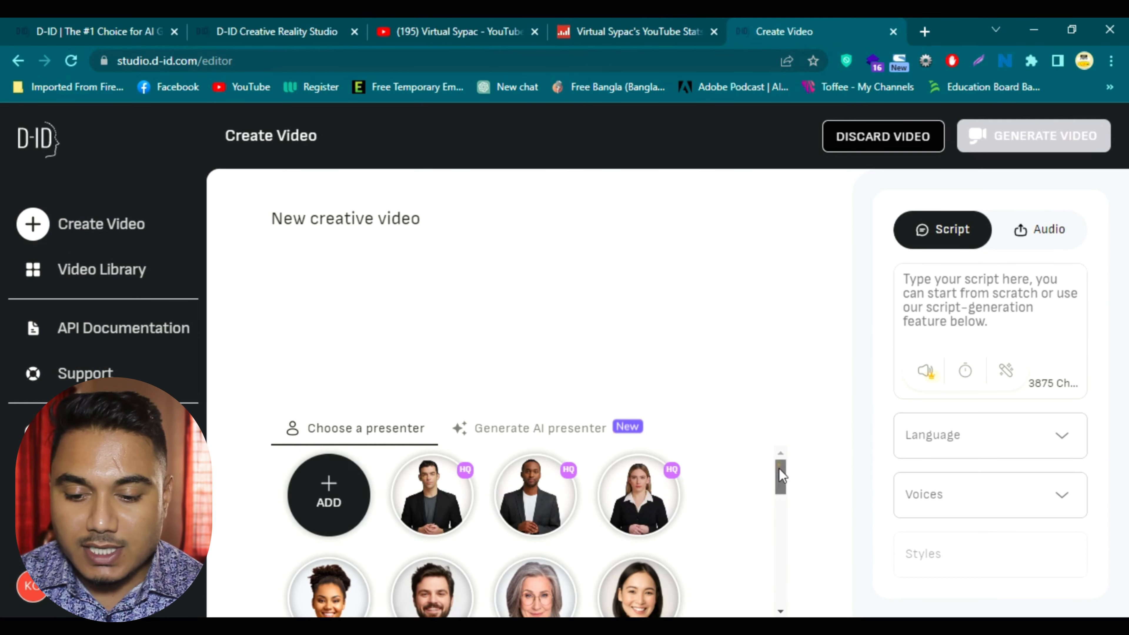
Try the presenters near the end of the list: the woman in pink, the two men in grey, and the long-haired blonde woman
drag(778, 468, 787, 571)
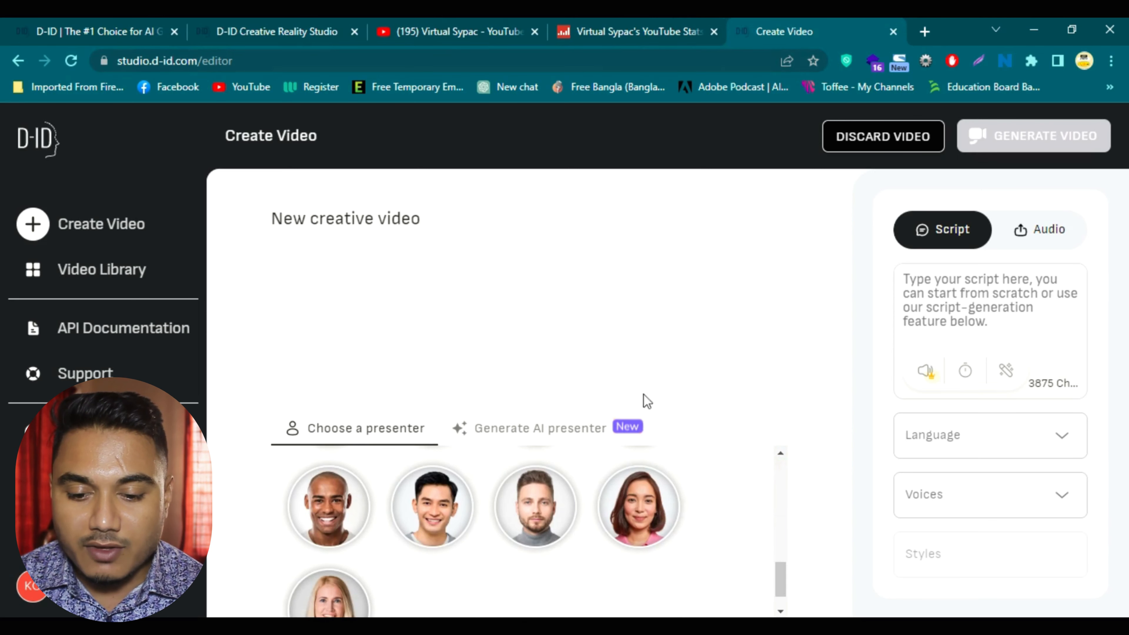
click(638, 536)
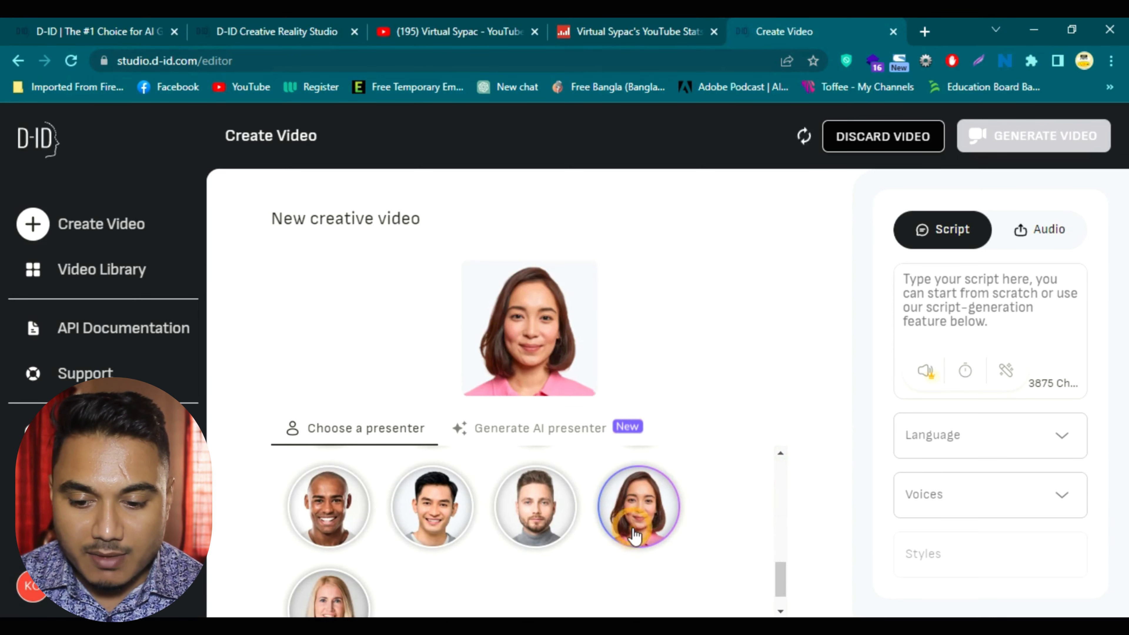
click(529, 529)
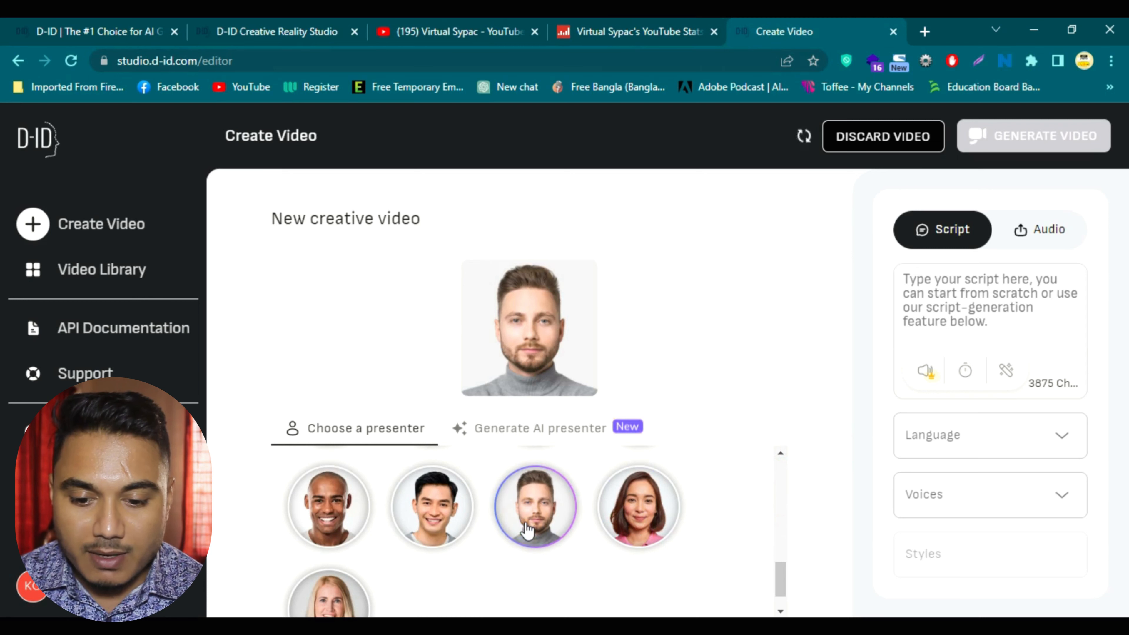
click(402, 532)
scroll(536, 539, up, 1)
scroll(528, 546, down, 2)
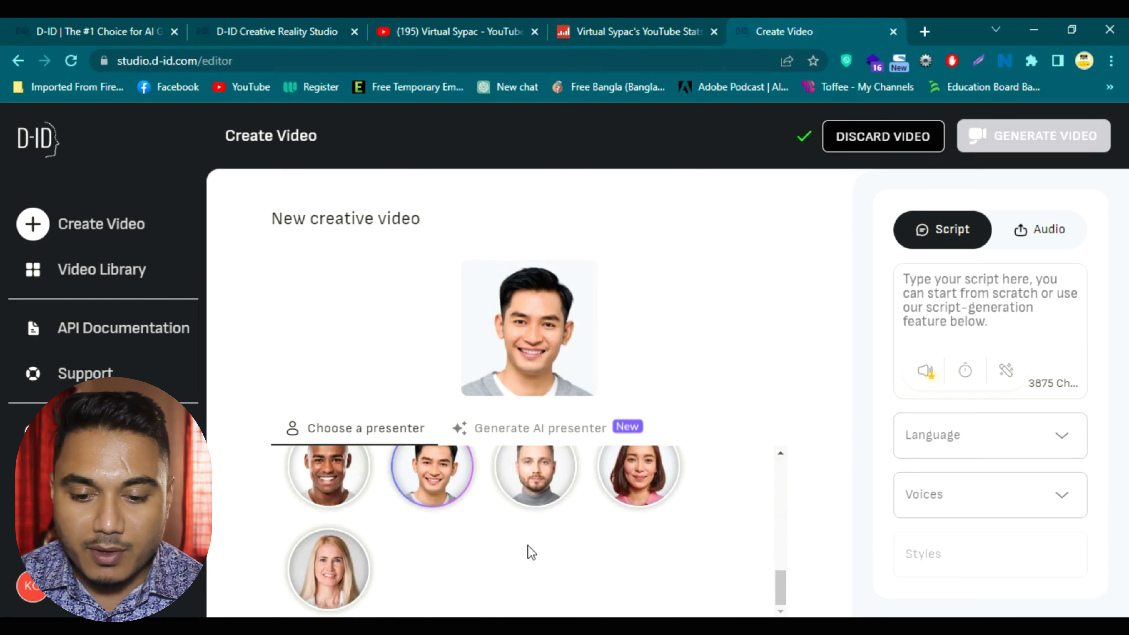
click(345, 575)
scroll(536, 556, up, 3)
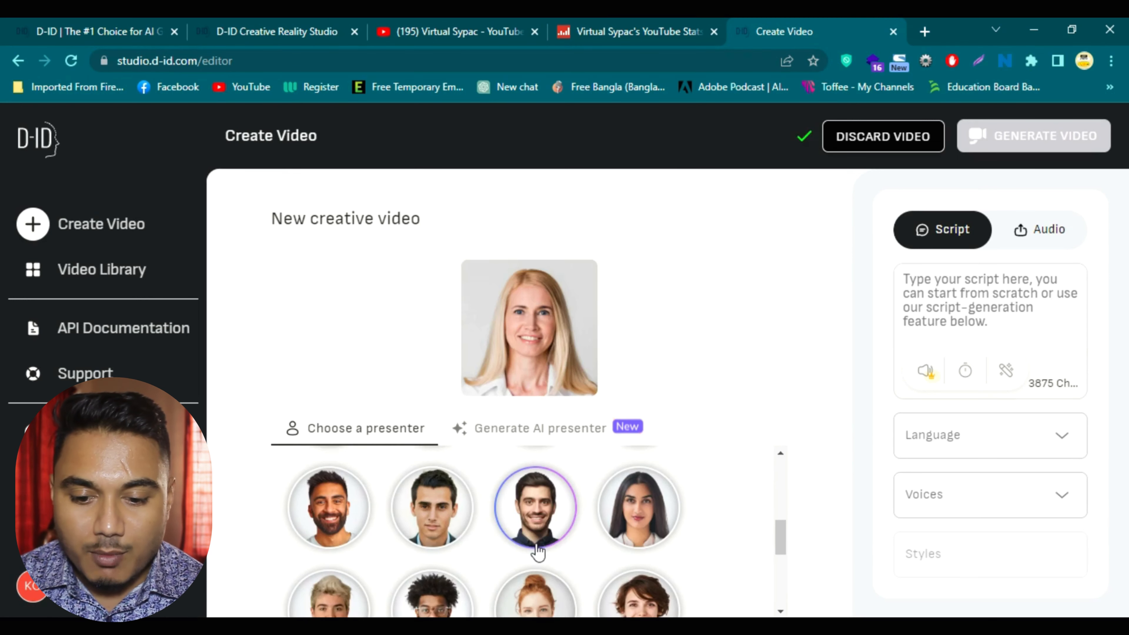
Try more presenters from the middle of the list, ending with the smiling woman with long black hair
click(537, 531)
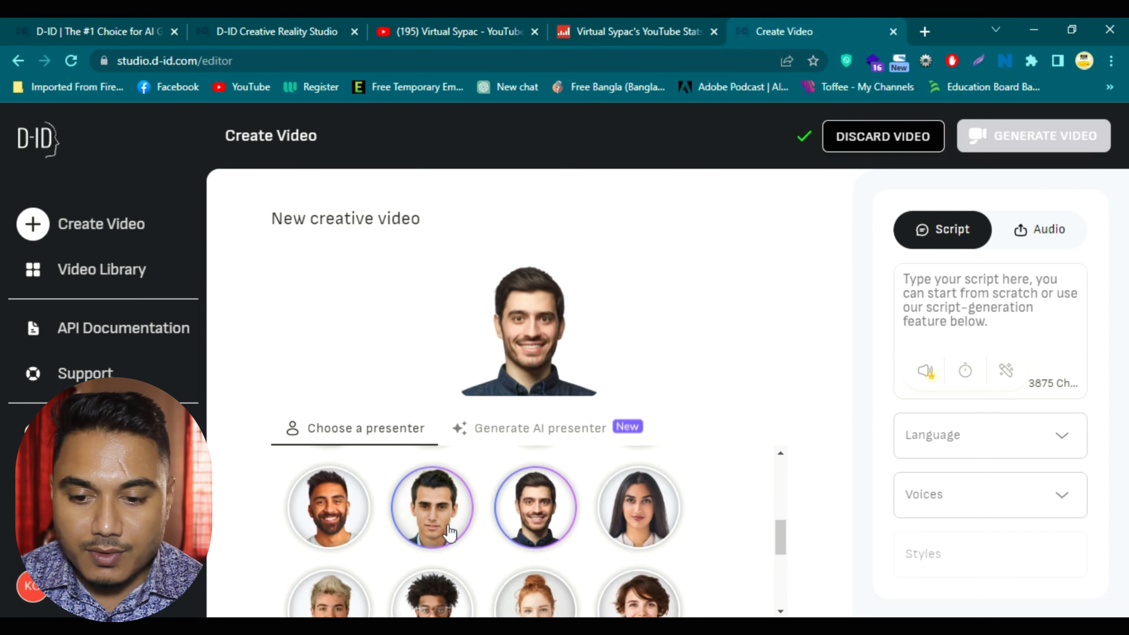
click(449, 531)
scroll(449, 516, down, 3)
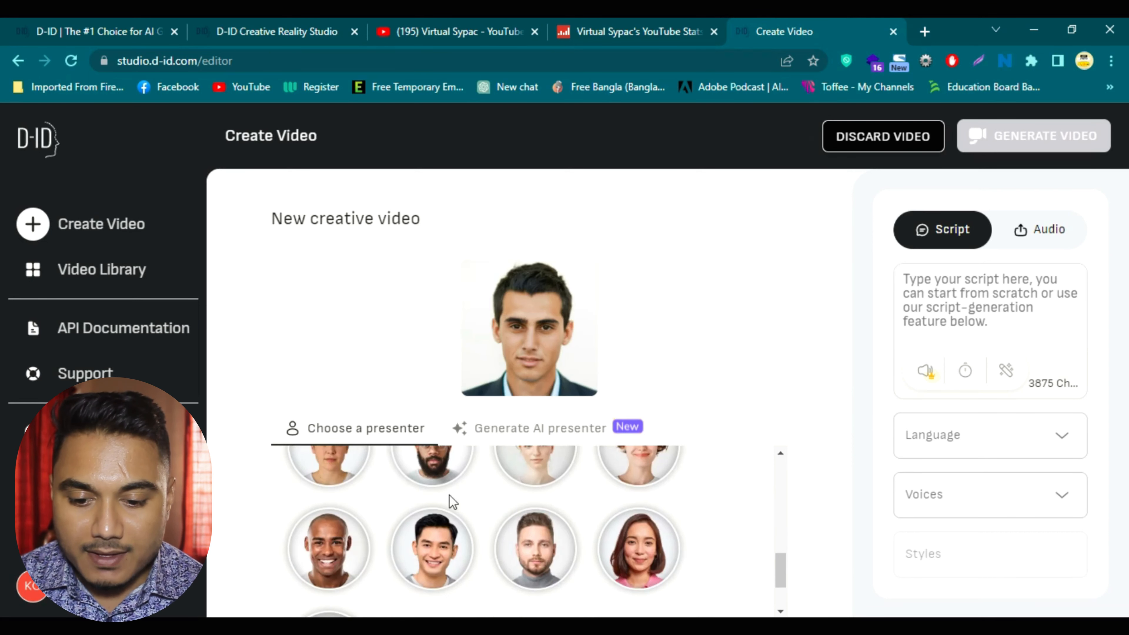
scroll(449, 494, up, 2)
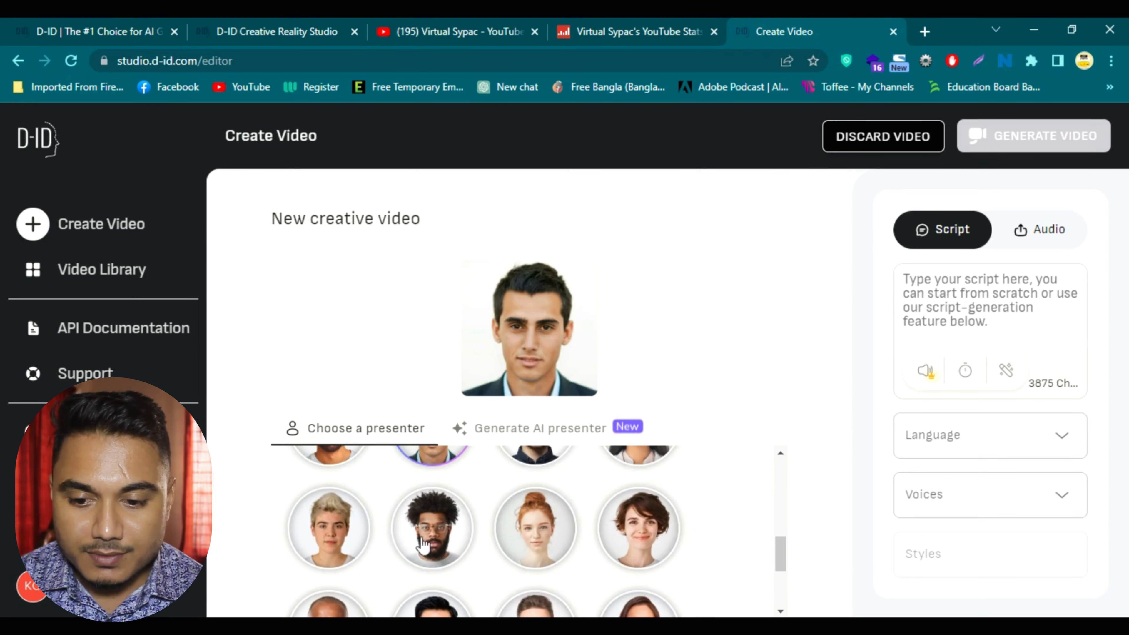
click(318, 526)
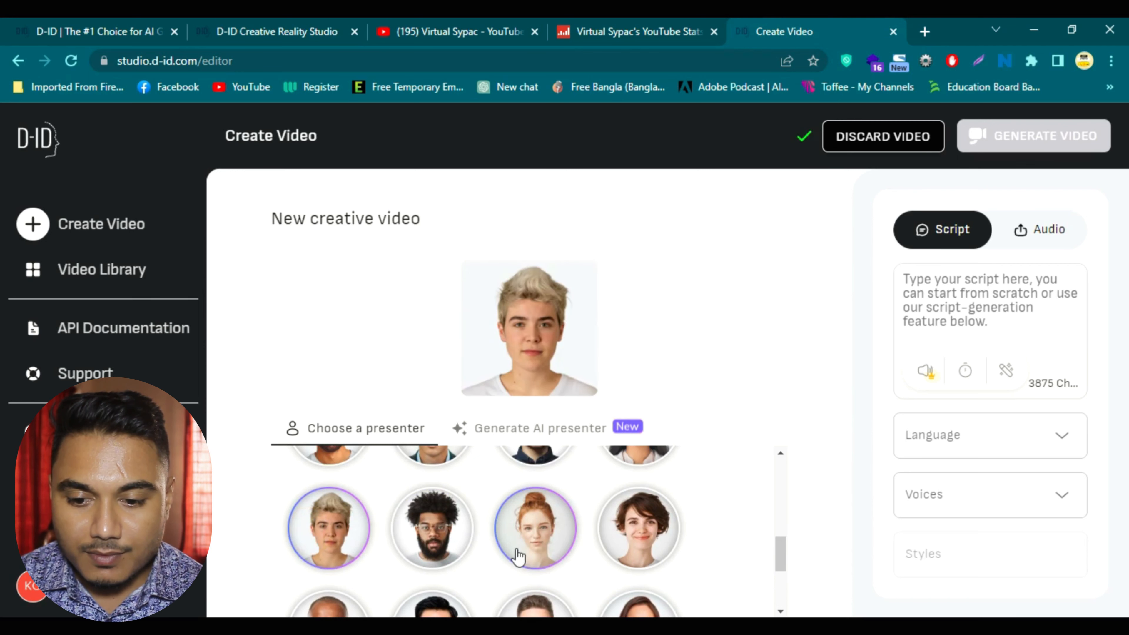
click(532, 554)
scroll(536, 549, down, 3)
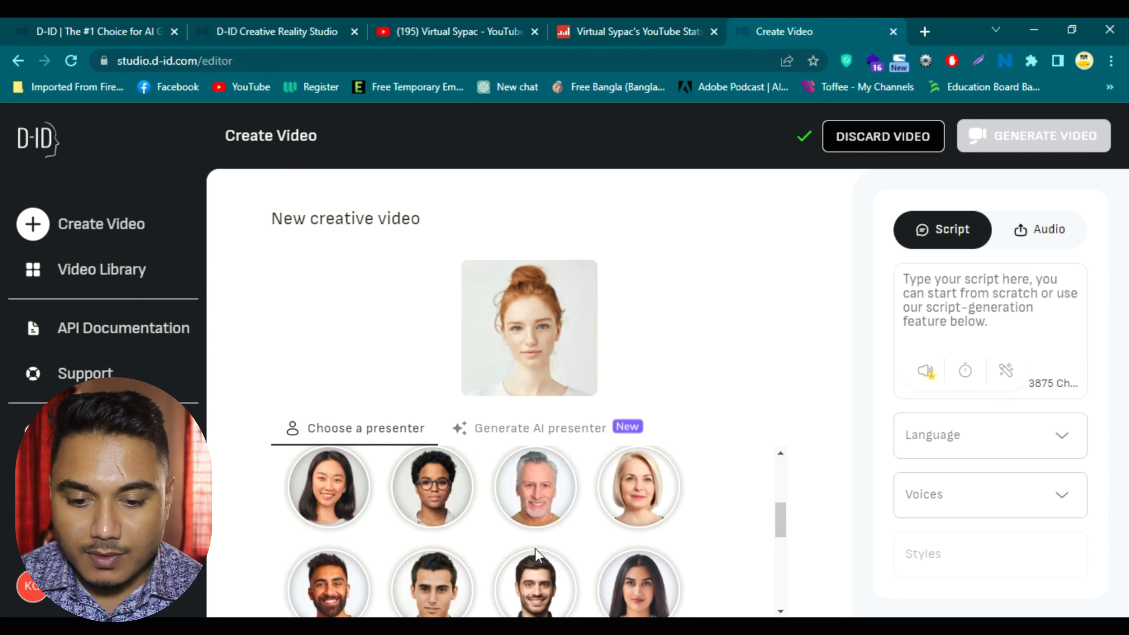
click(330, 496)
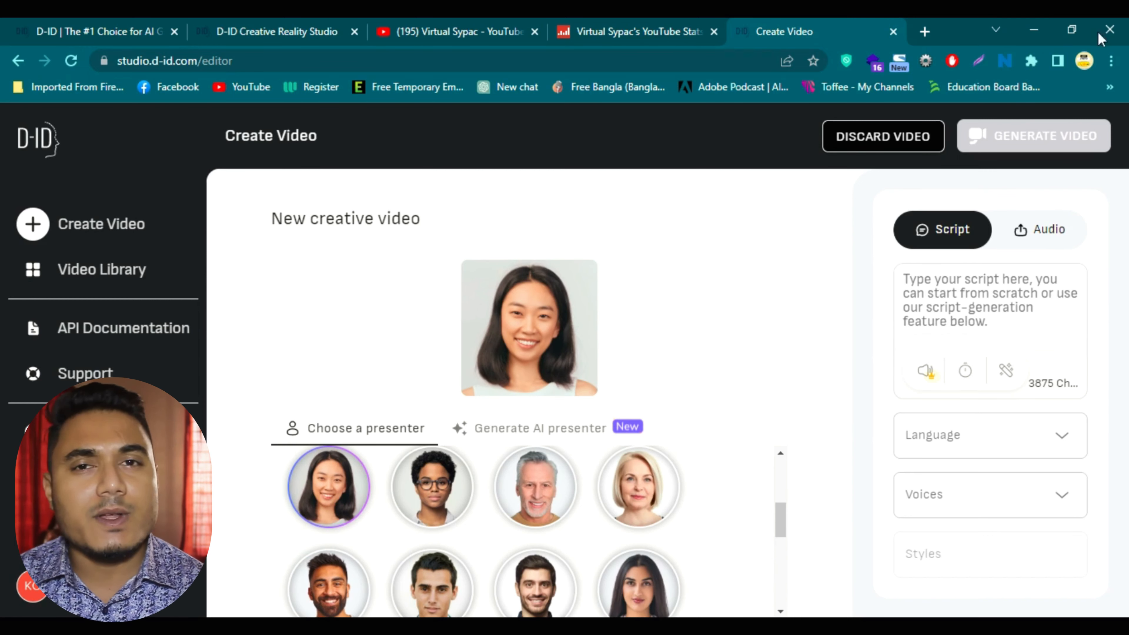
Open ChatGPT in a new browser tab, and switch the D-ID video's speech source from Script to Audio
click(927, 27)
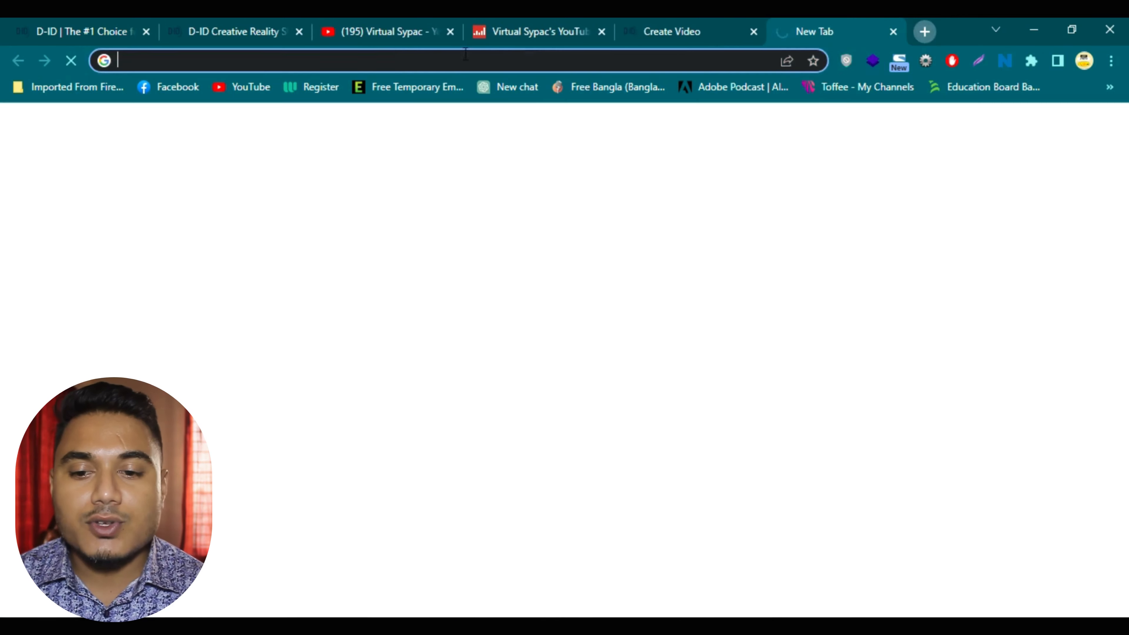
click(511, 87)
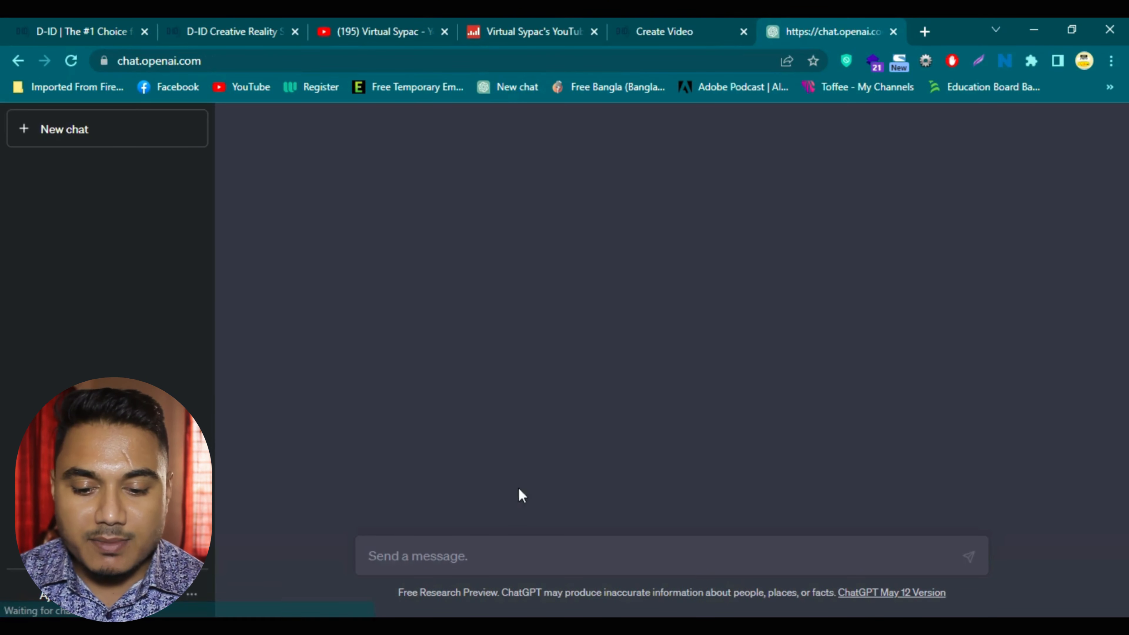
click(662, 29)
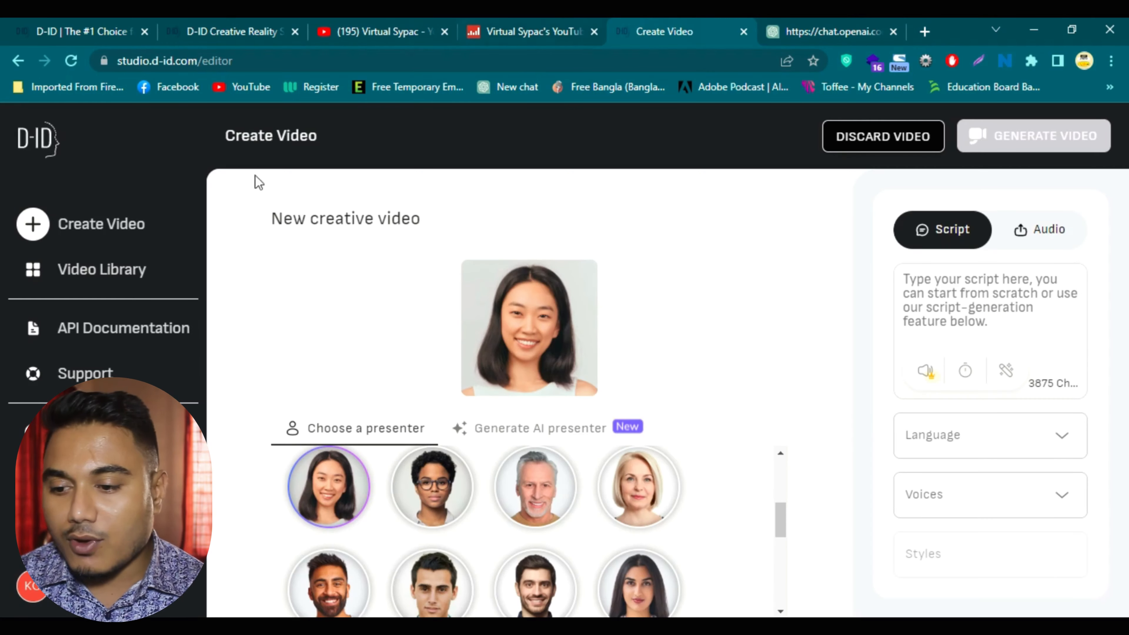
click(1025, 234)
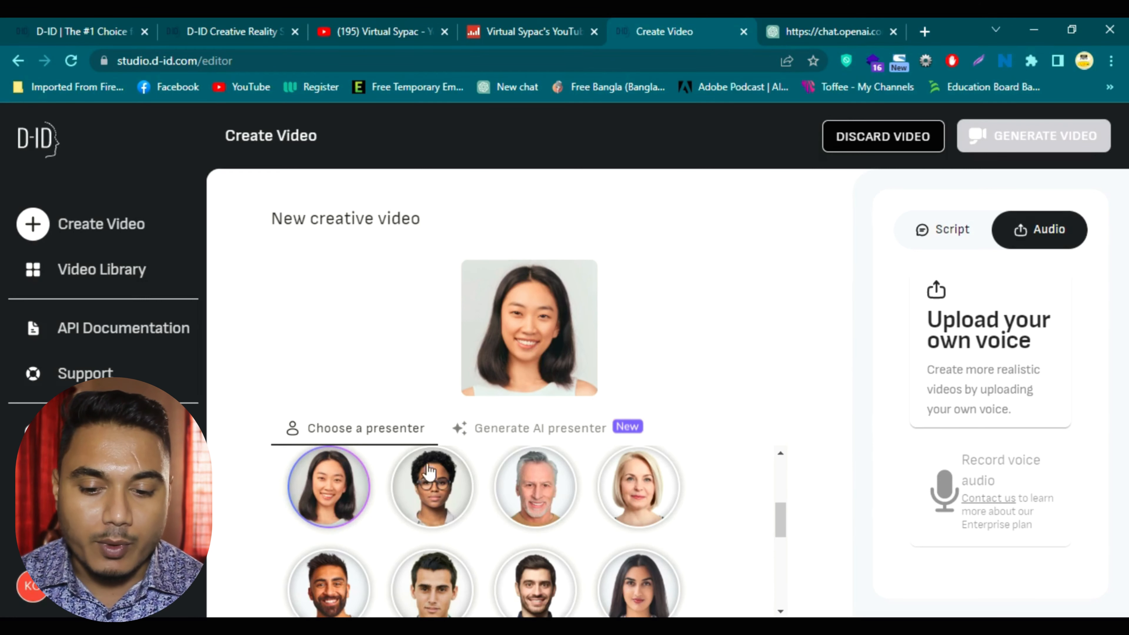
Add a custom presenter by uploading the portrait photo 1633526142770.jpg from the Downloads folder
scroll(462, 494, up, 5)
mouse_move(348, 478)
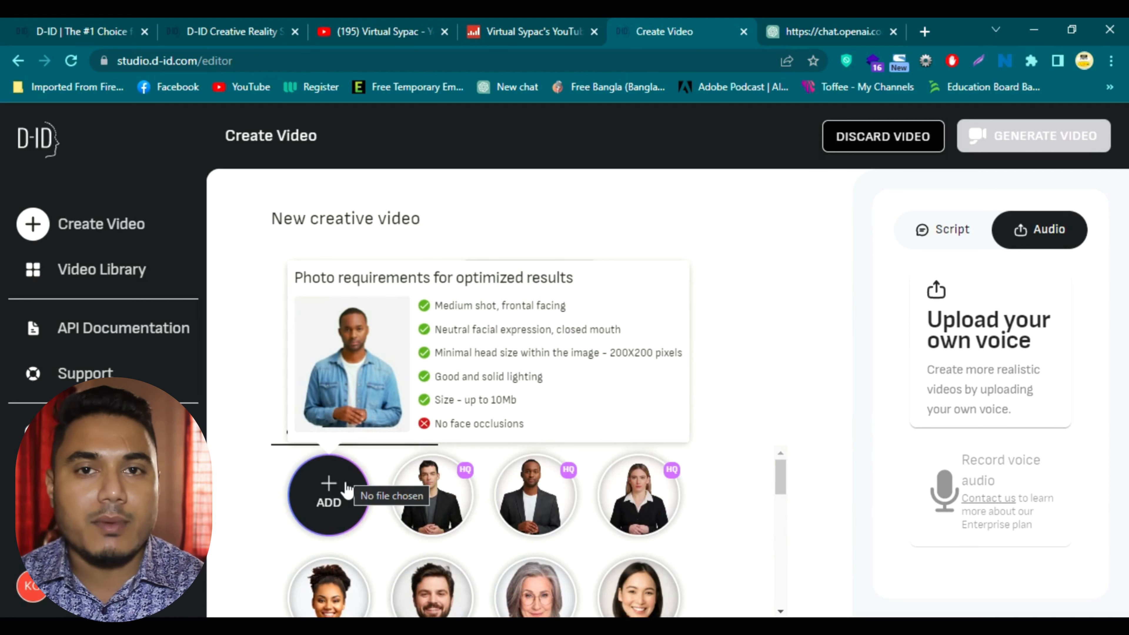
click(334, 483)
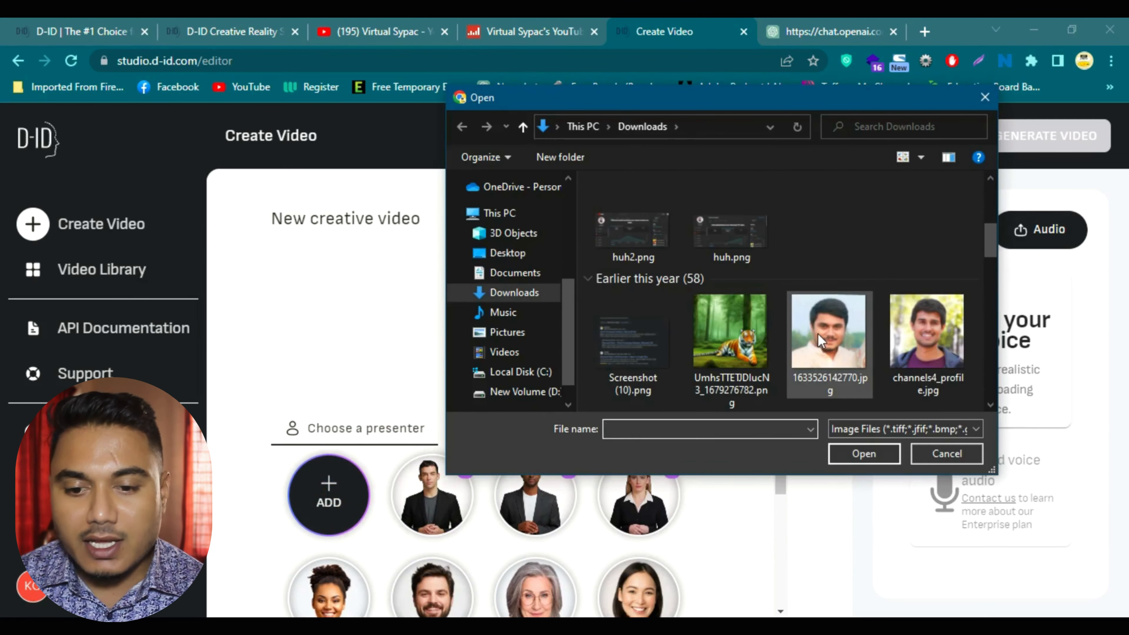
double_click(818, 333)
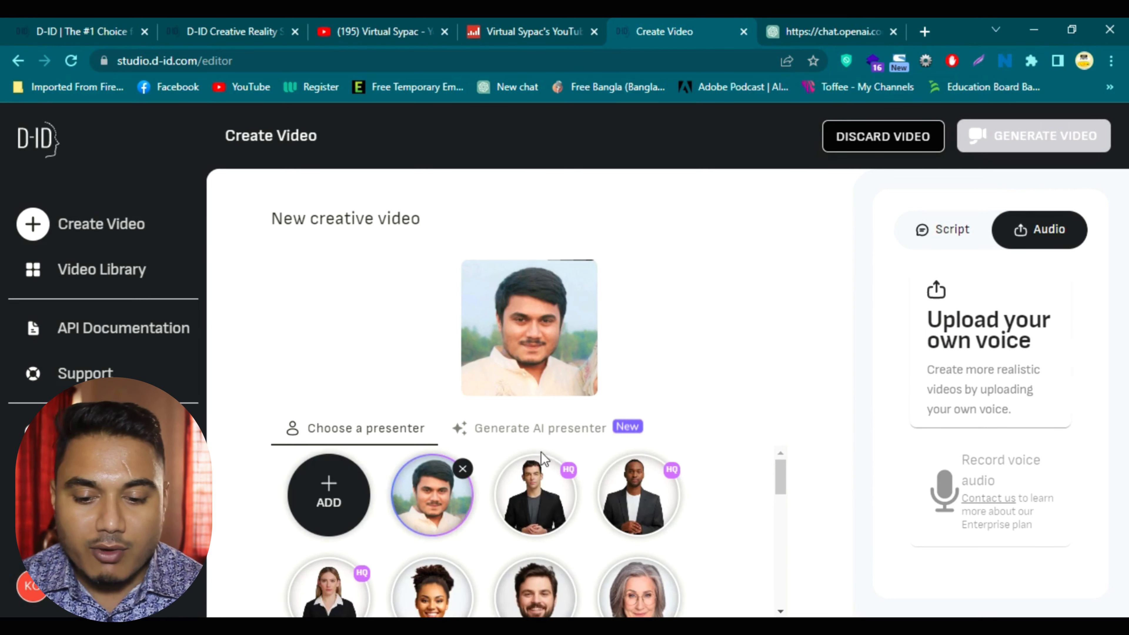
Try the presenter with the curly updo, and choose the smiling woman with long black hair as the video's presenter
scroll(613, 520, down, 2)
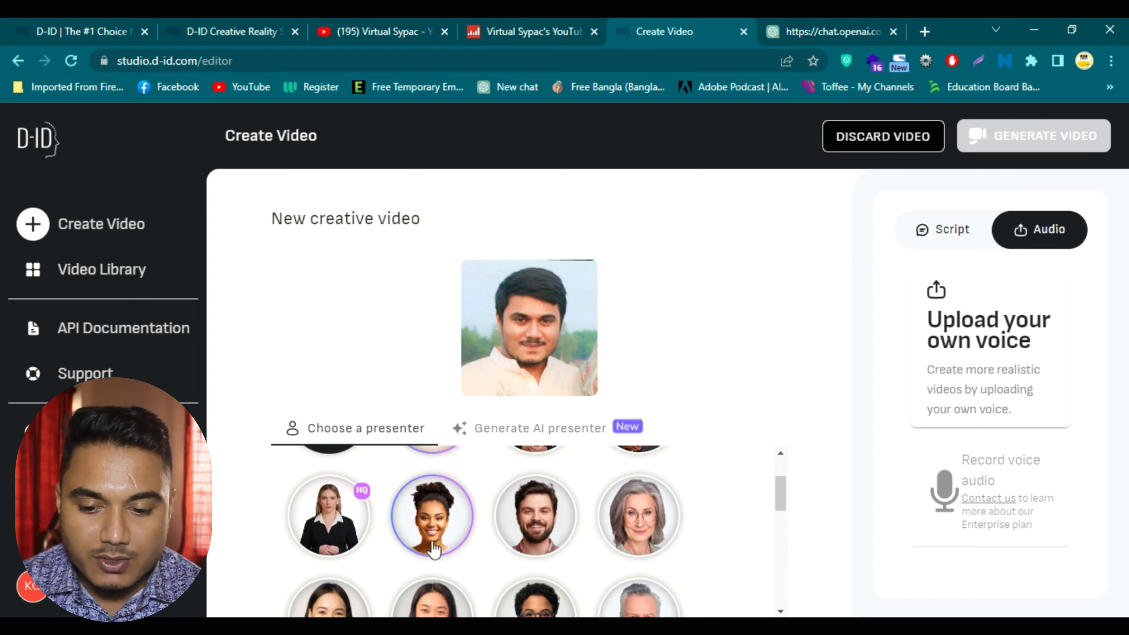
click(426, 549)
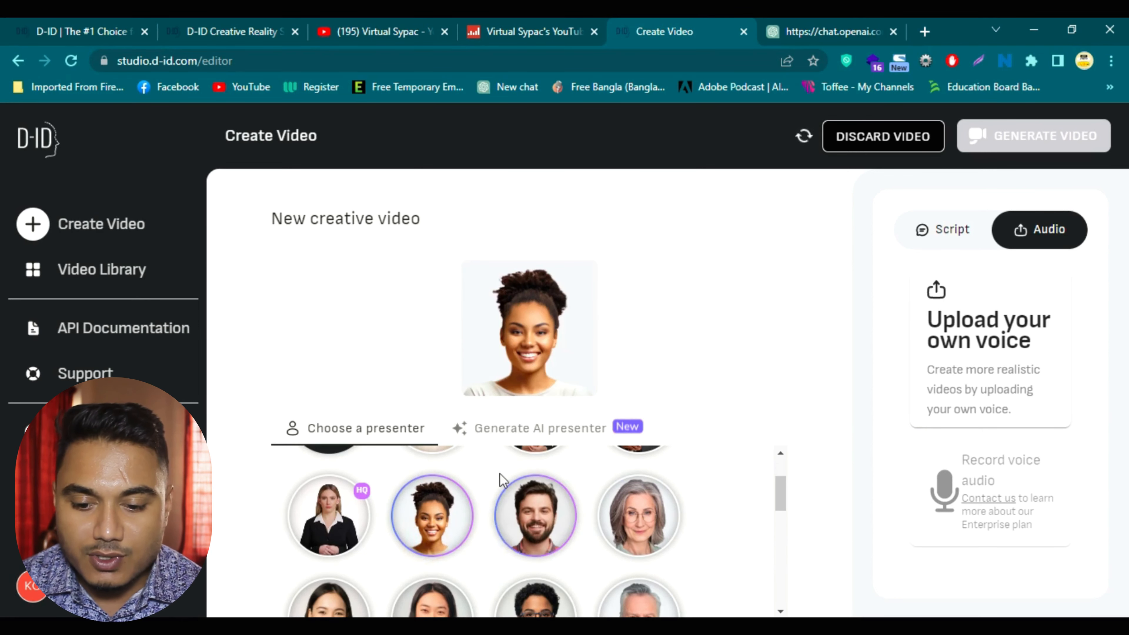
scroll(465, 525, down, 2)
scroll(426, 518, up, 2)
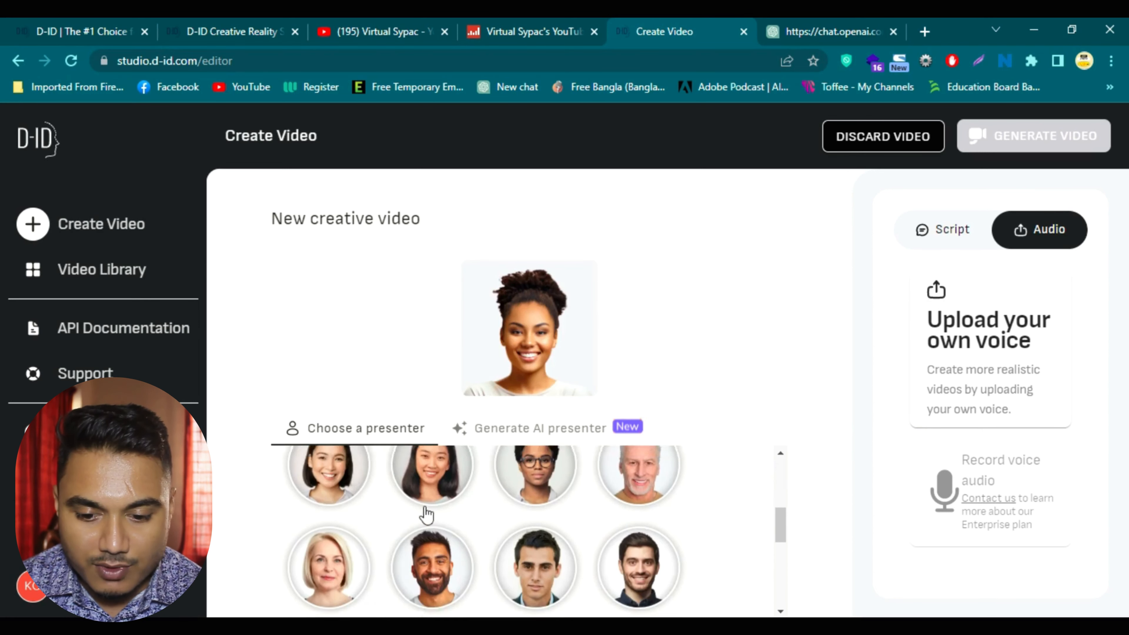
click(445, 556)
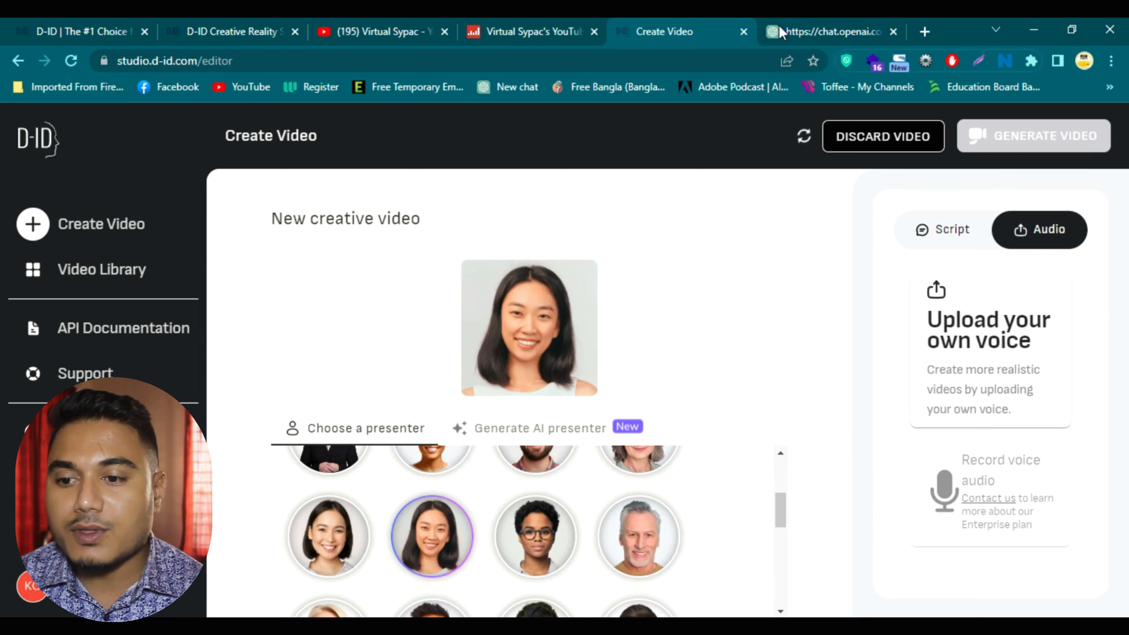
Switch to ChatGPT and send the prompt "top 5 android gaming apps"
click(814, 30)
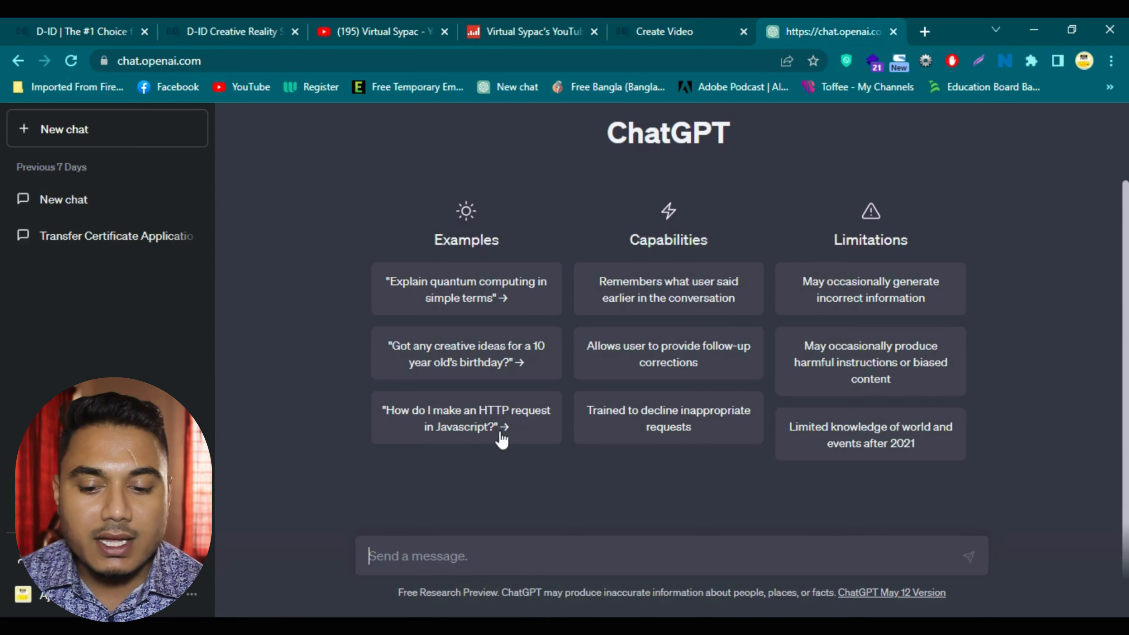
click(498, 556)
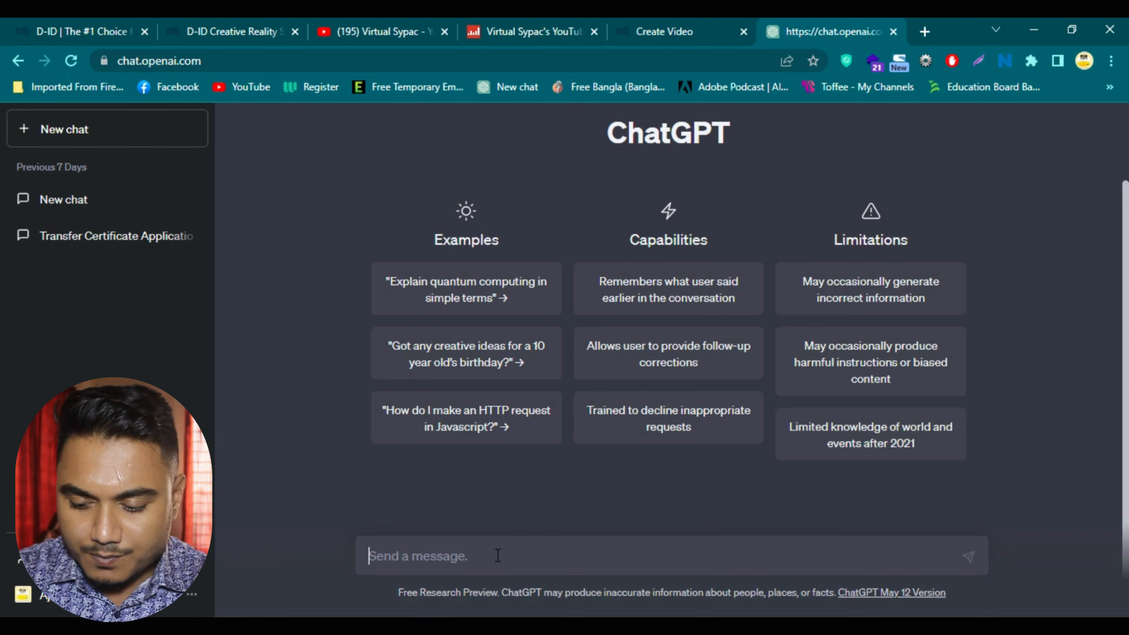
text(top)
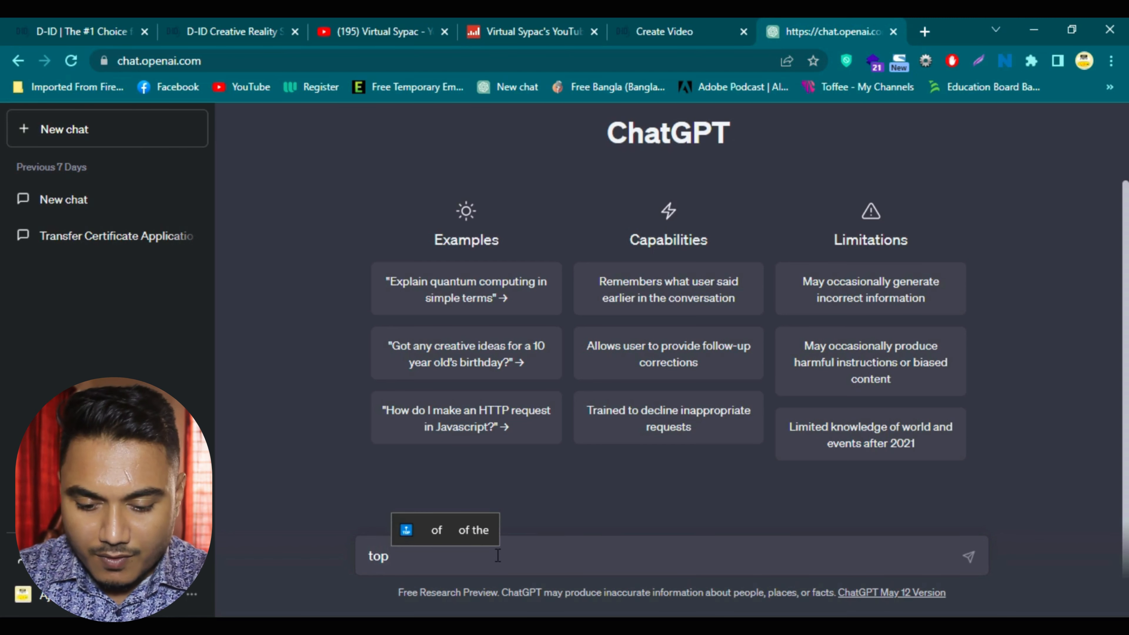
text( 5 )
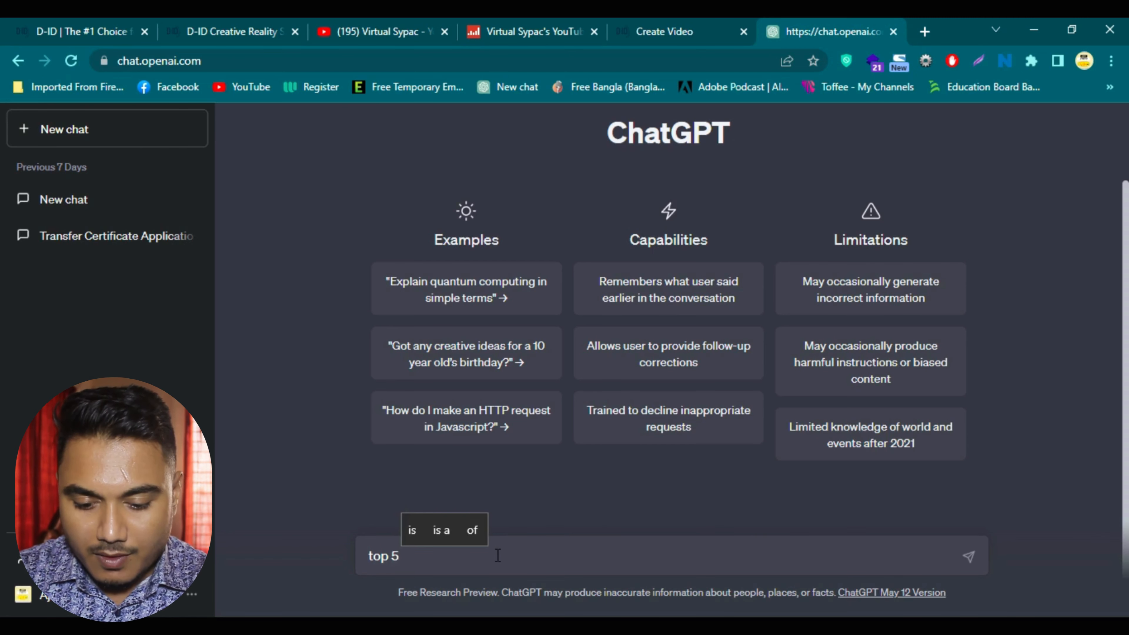
text(andr)
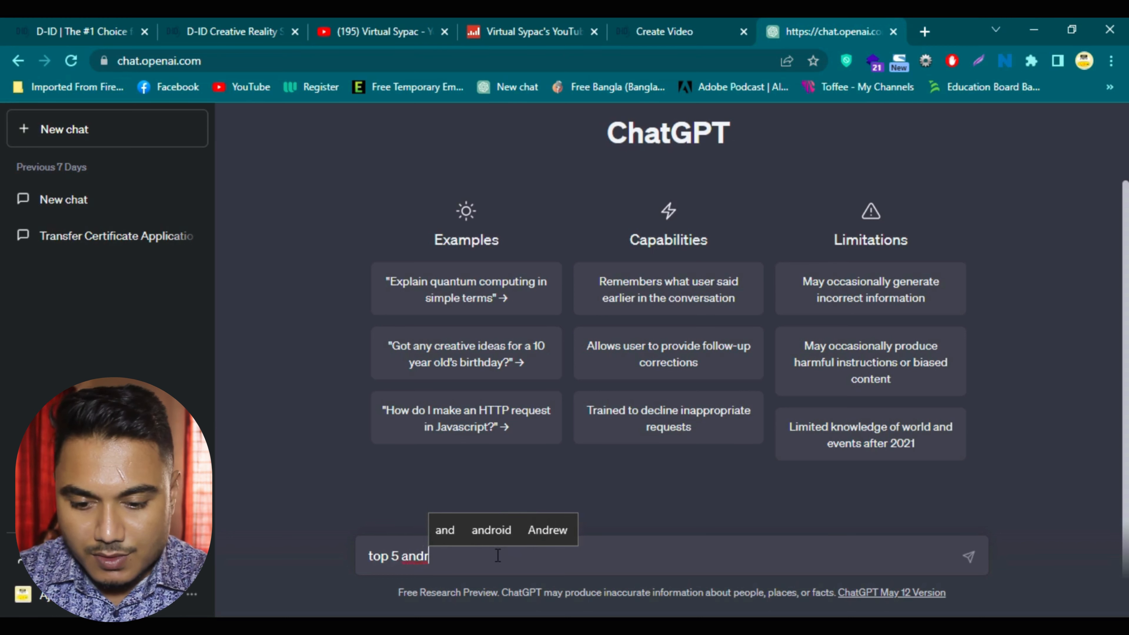
text(oid)
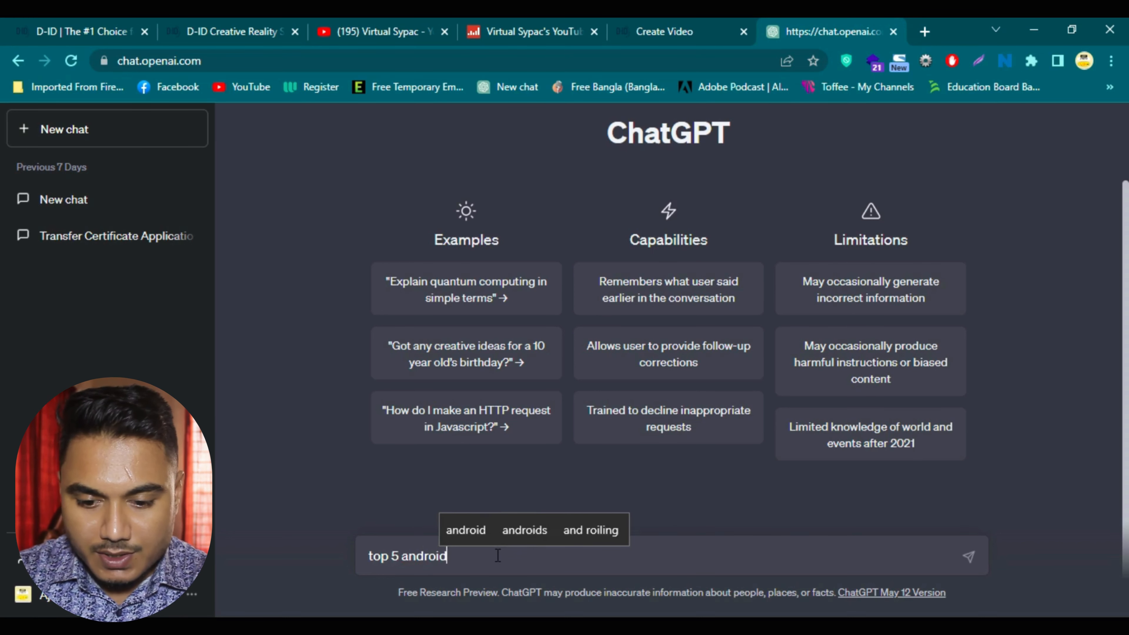
text( ga)
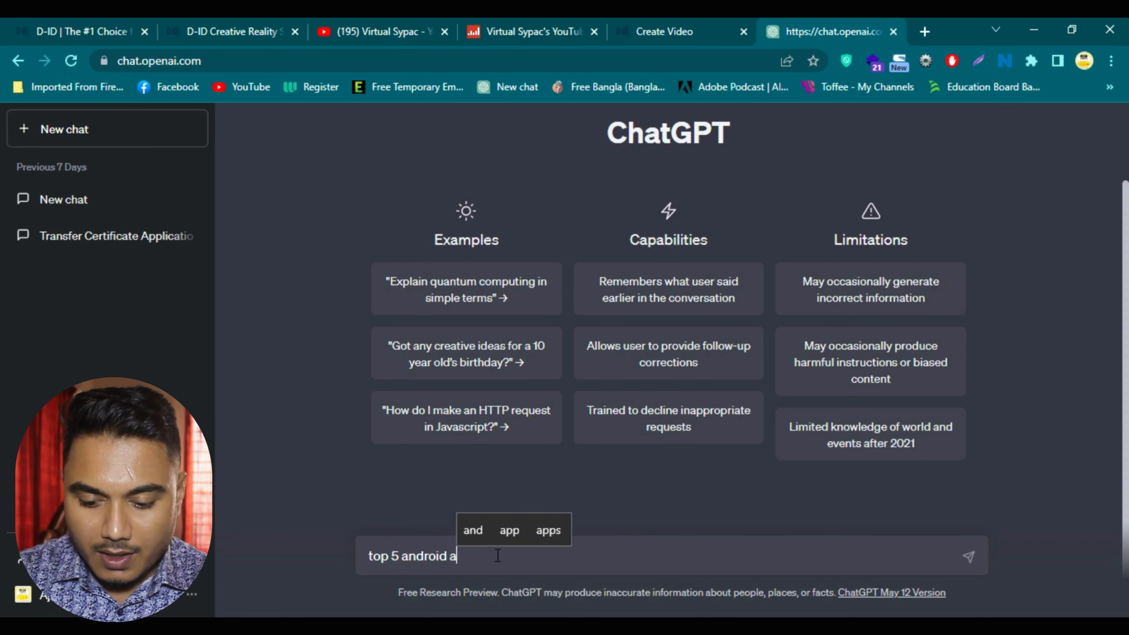
text(ming)
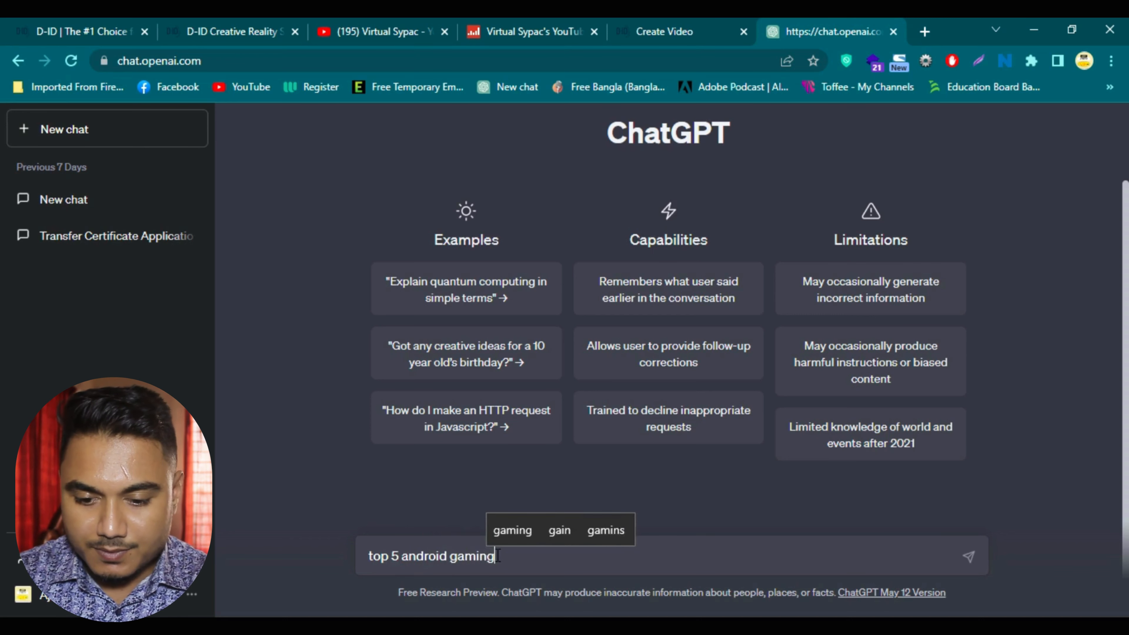
text( apps)
key(Return)
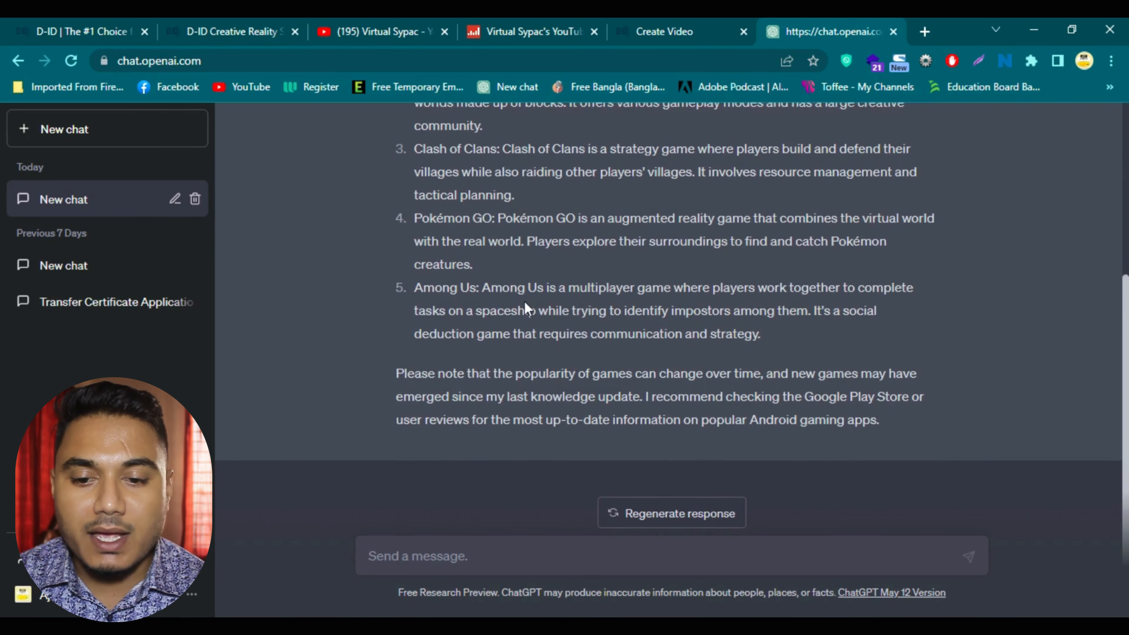
Send ChatGPT the follow-up "just name" to reduce the answer to the app names
text(just name)
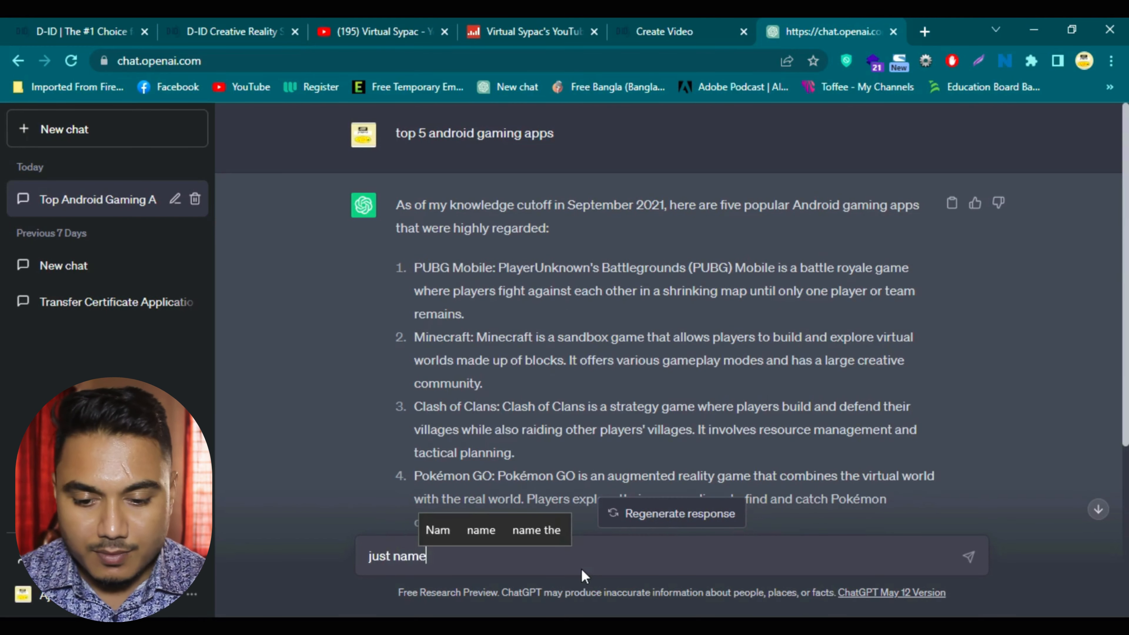
key(Return)
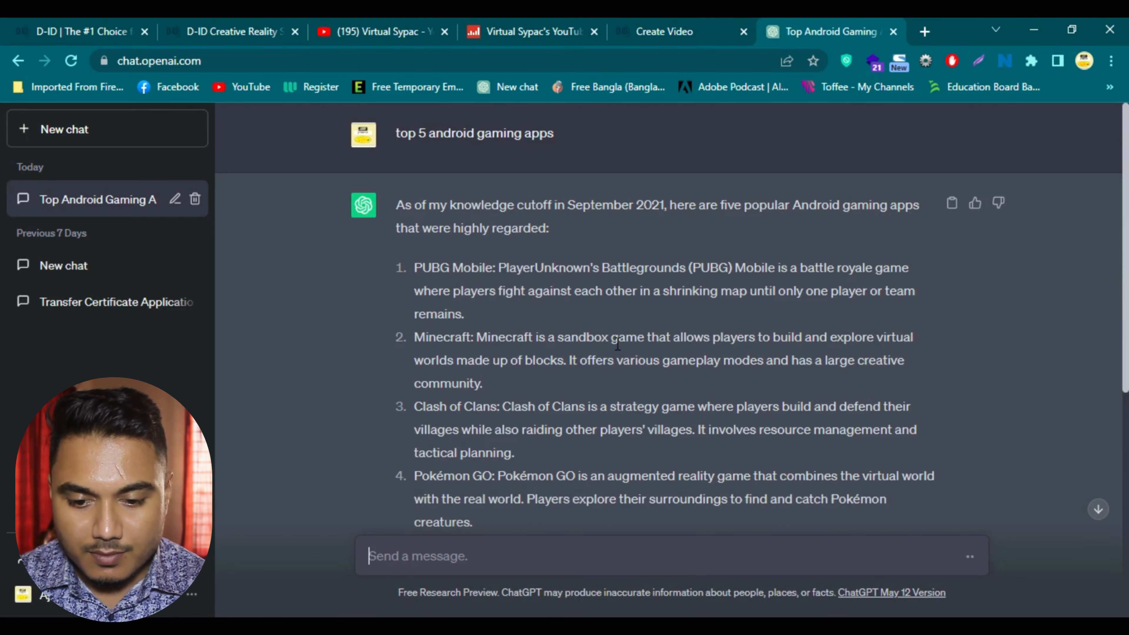
scroll(602, 383, down, 2)
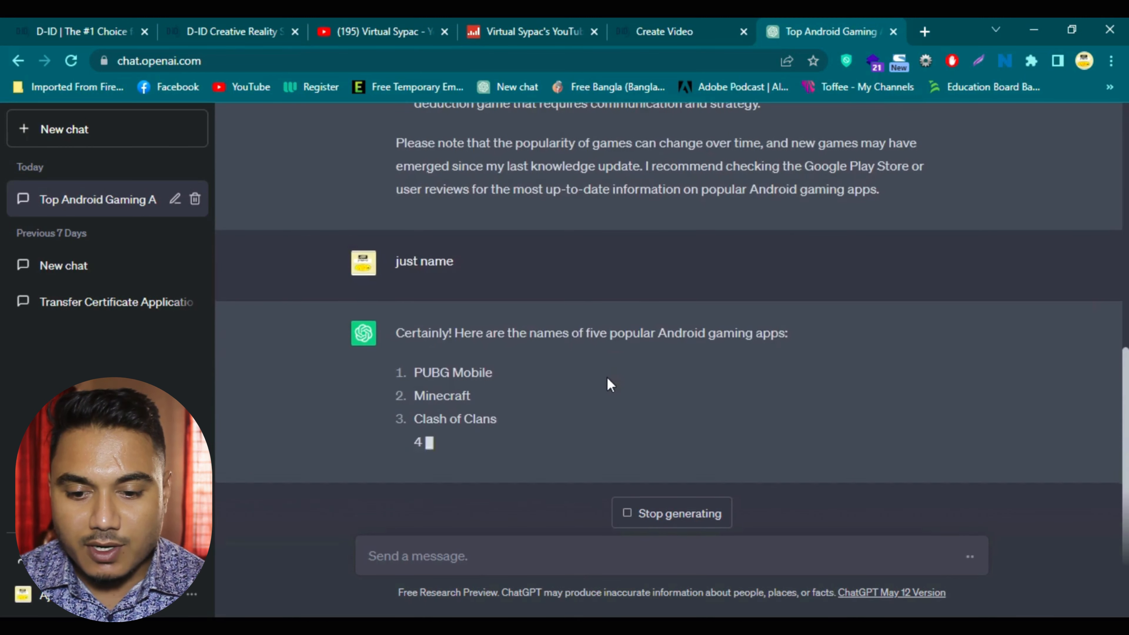
Copy ChatGPT's answer from "Here are the names" through "Among Us" and replace the D-ID video's script with it
drag(498, 418, 456, 289)
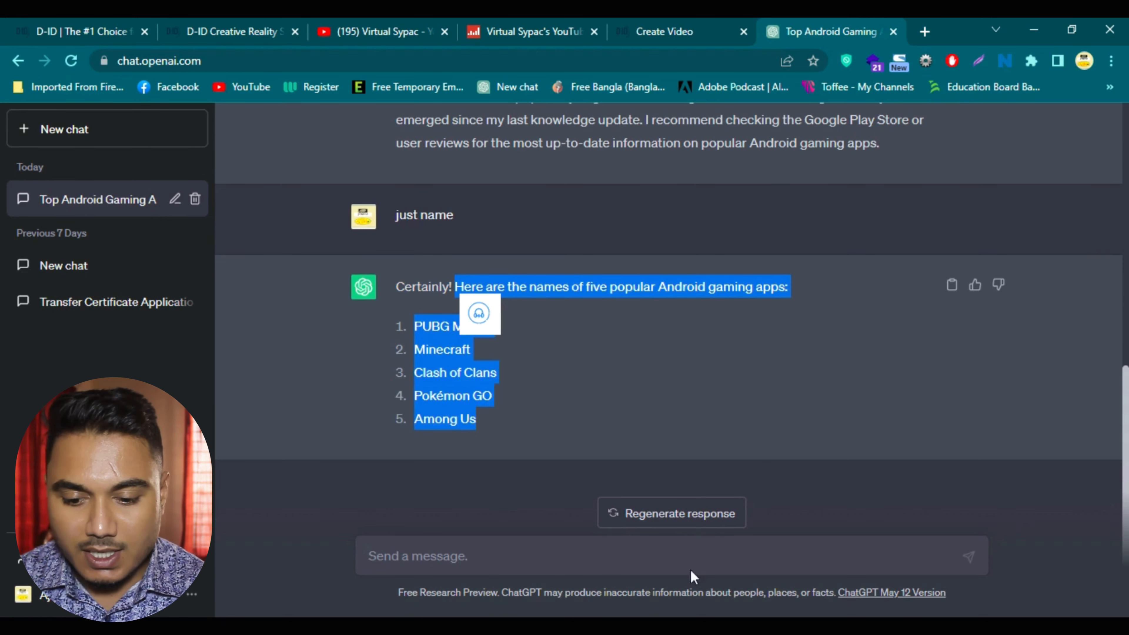
key(ctrl+Page_Up)
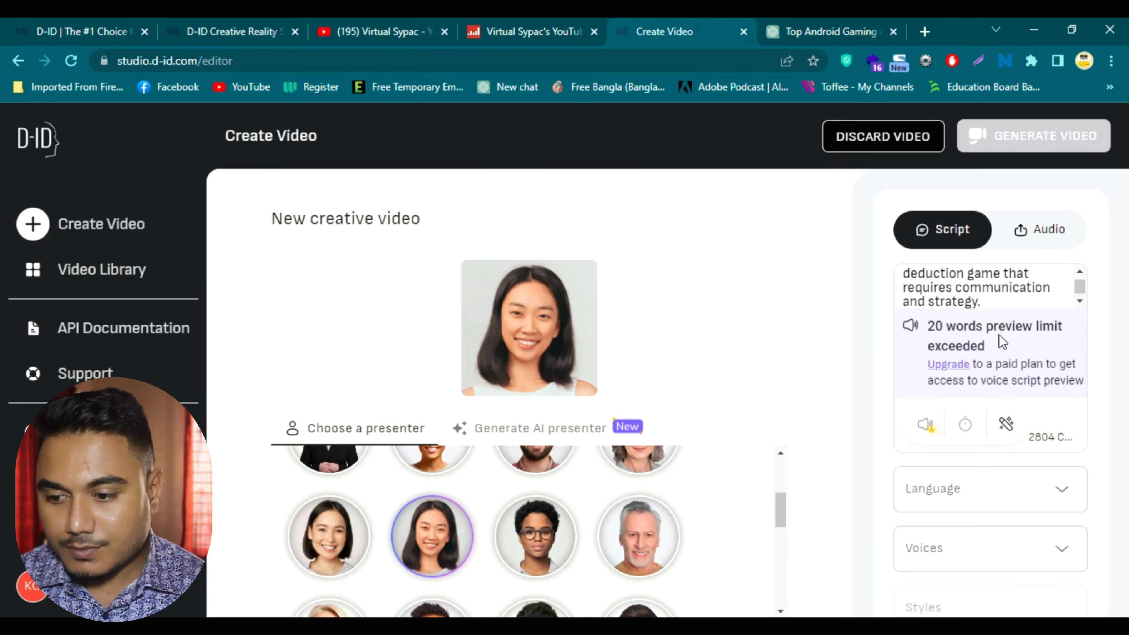
key(ctrl+a)
key(ctrl+v)
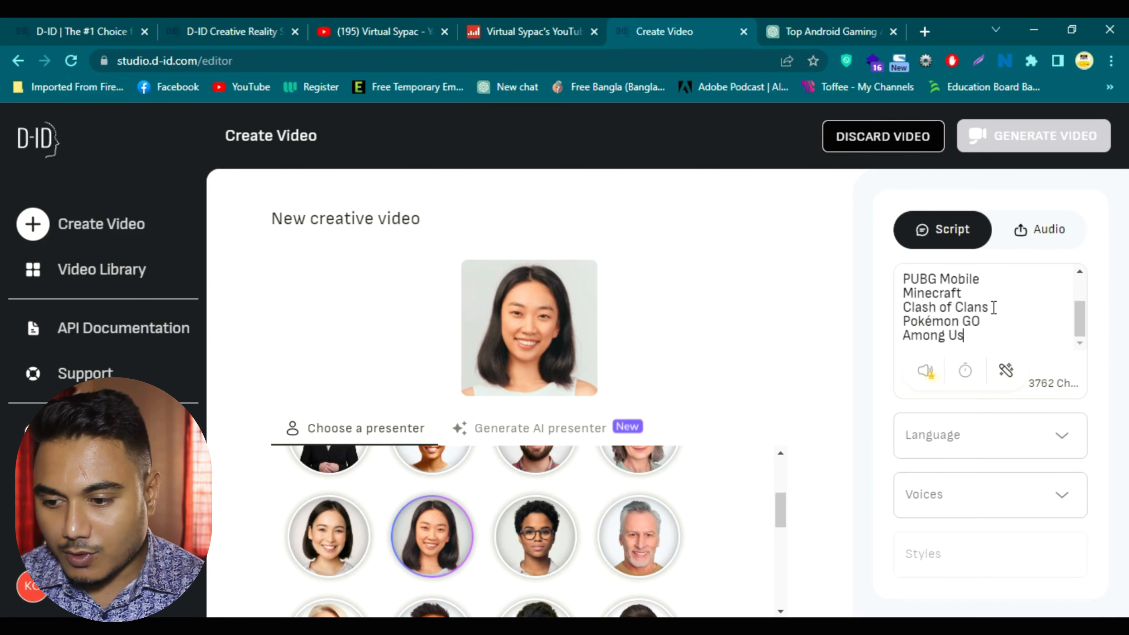
scroll(994, 313, up, 3)
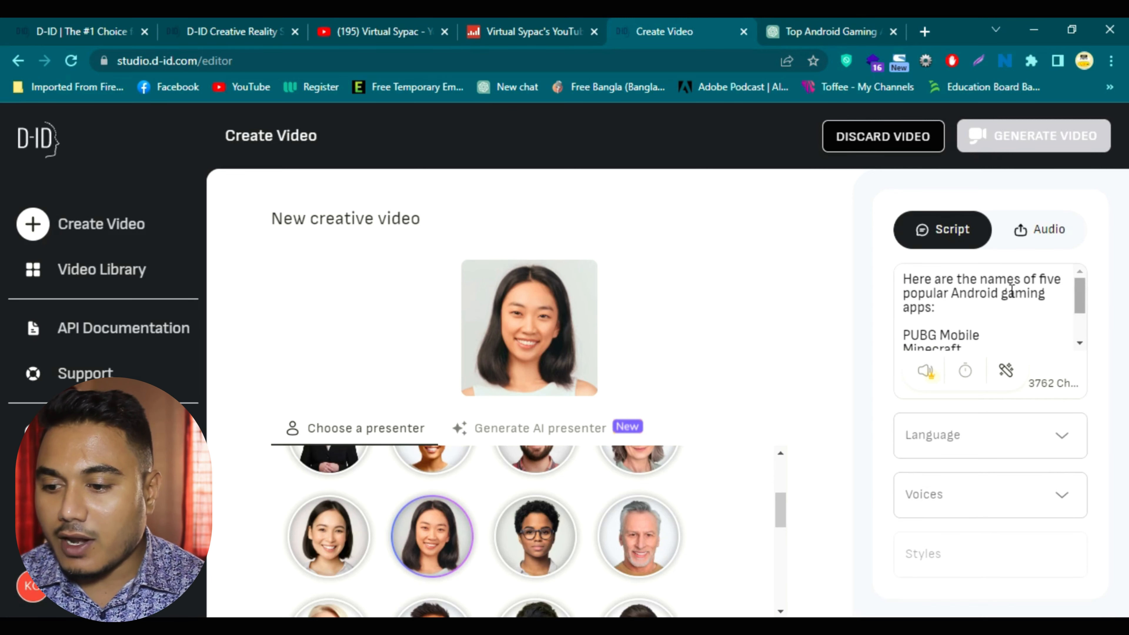
scroll(1018, 308, down, 3)
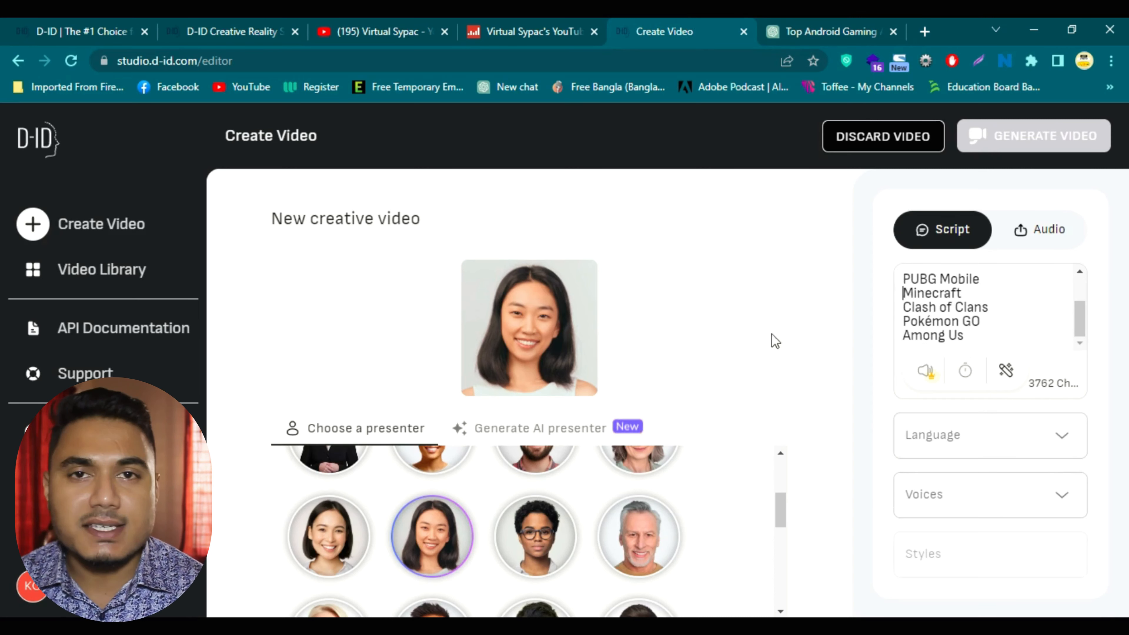
scroll(997, 313, up, 3)
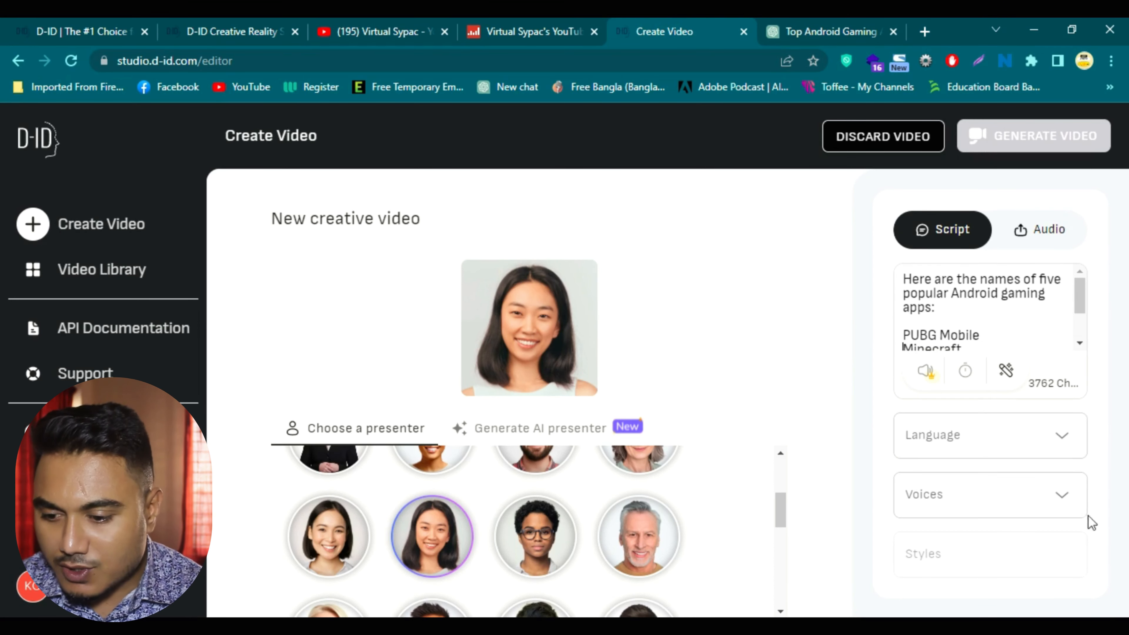
Set the script's language to English (India)
click(1061, 442)
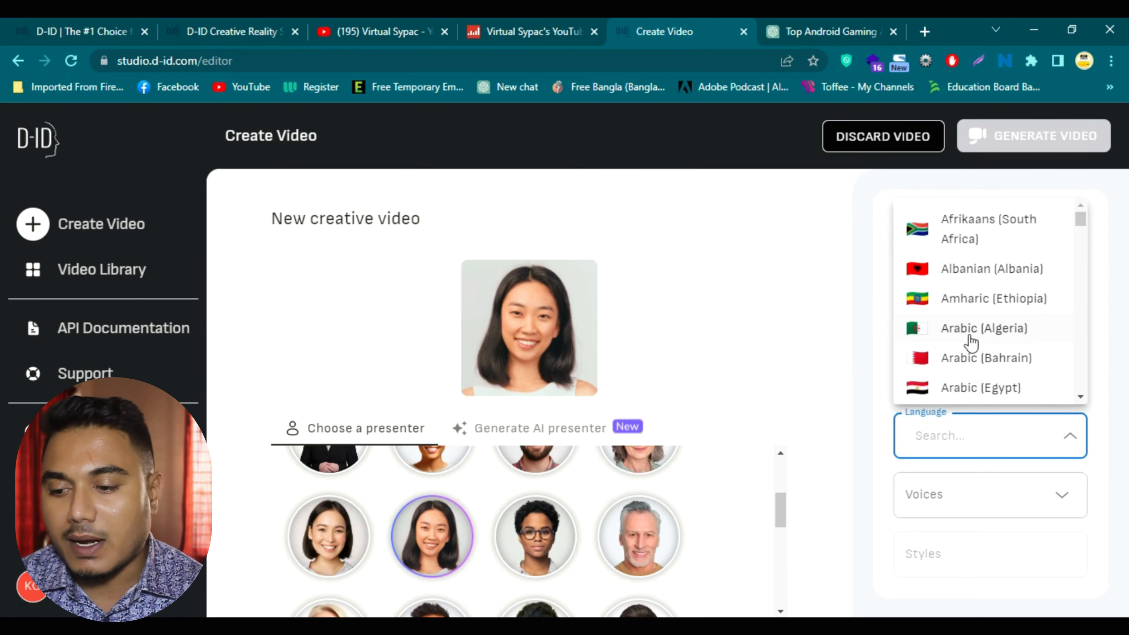
scroll(971, 343, down, 10)
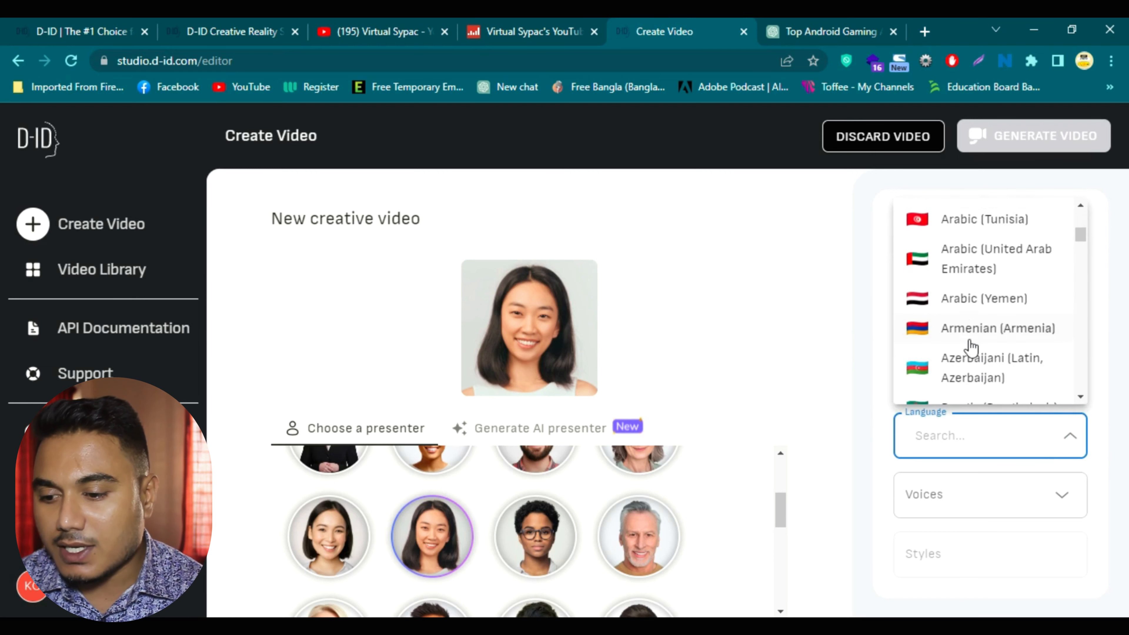
scroll(971, 346, down, 15)
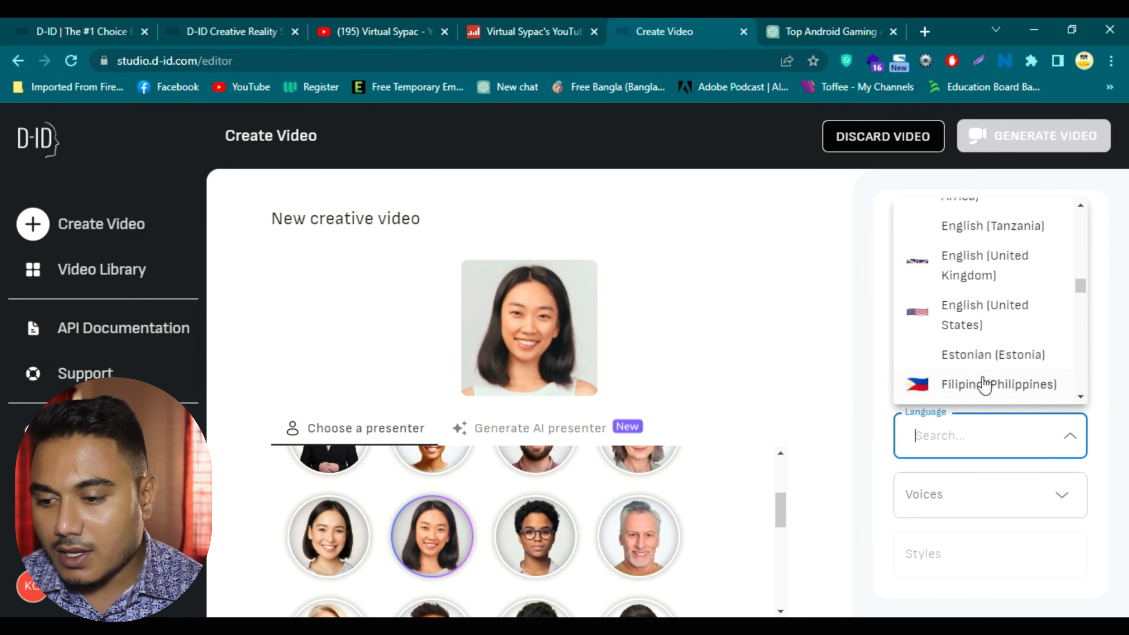
scroll(982, 384, up, 4)
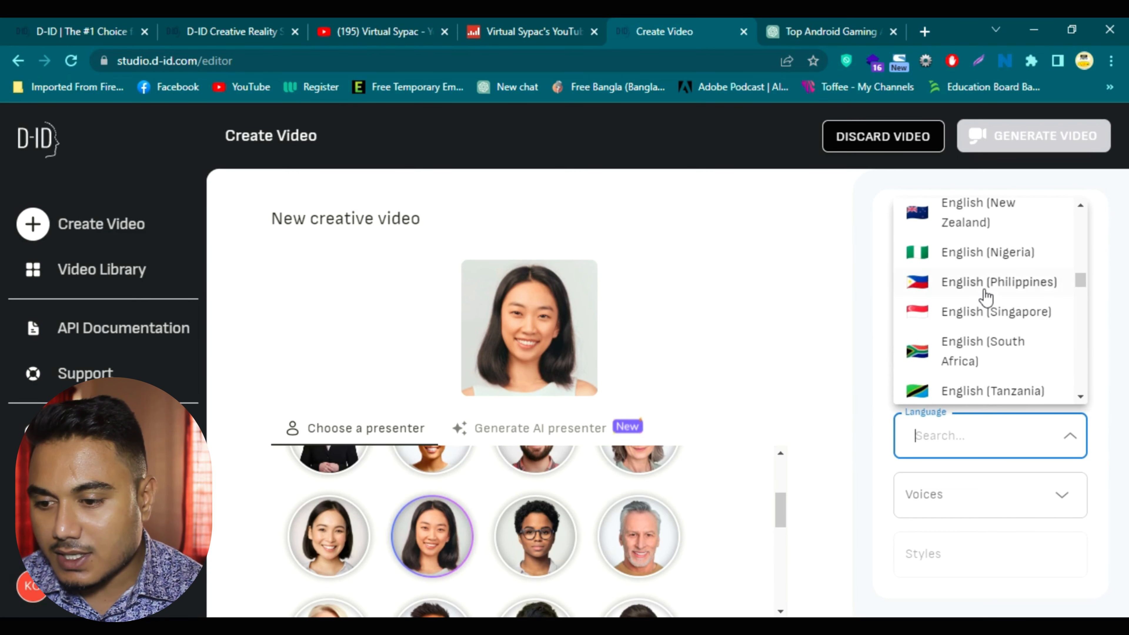
scroll(986, 295, up, 4)
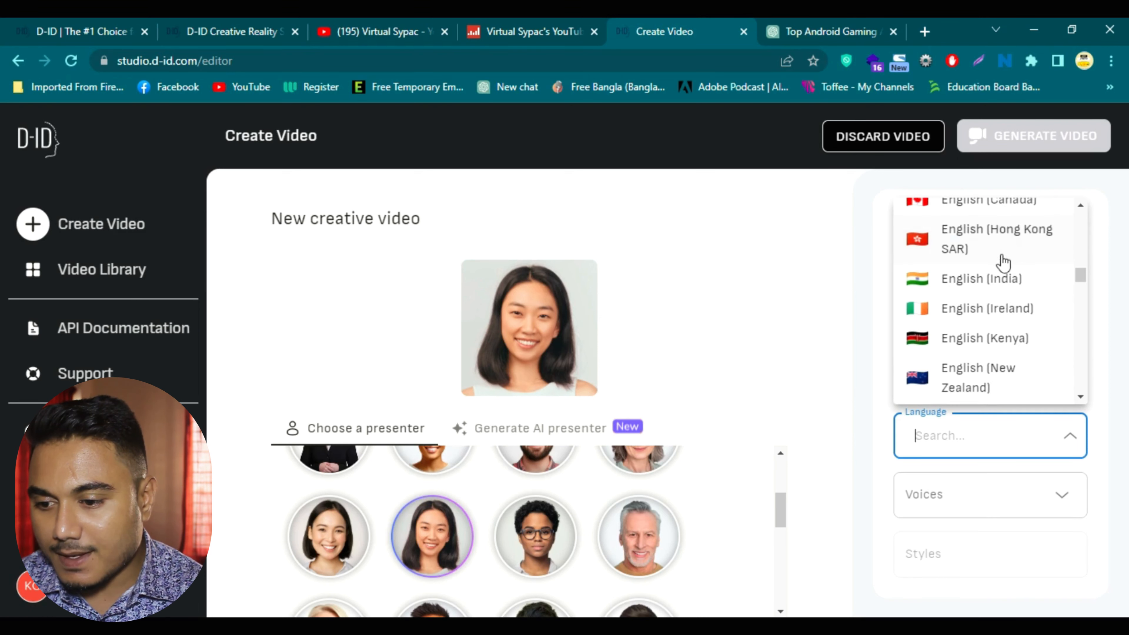
click(987, 280)
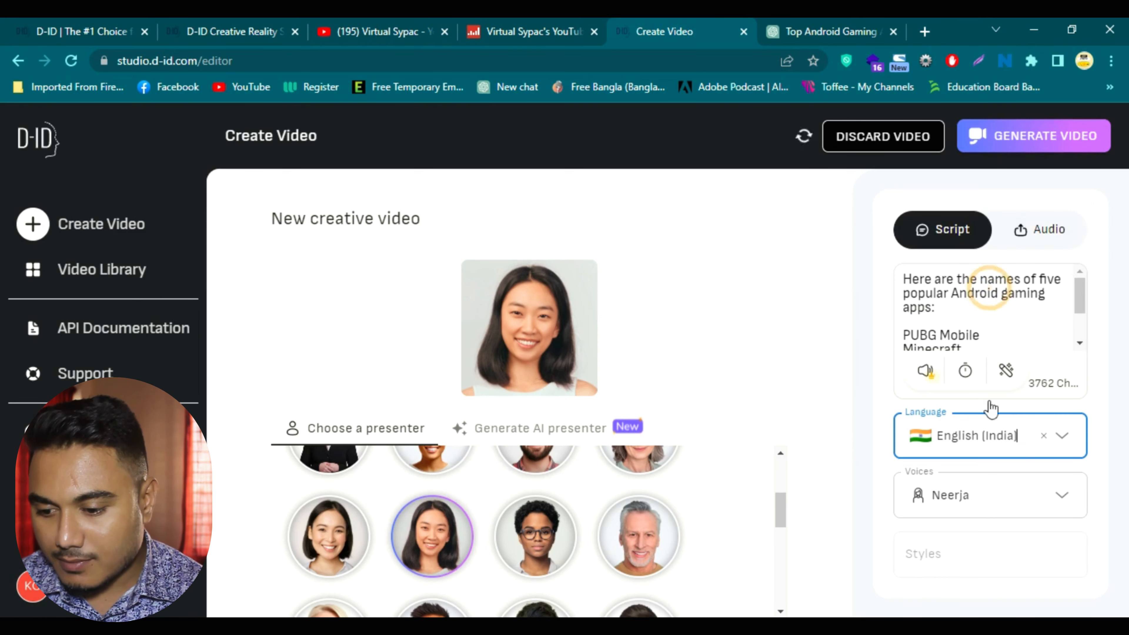
Choose the female voice Neerja for the script
click(1035, 496)
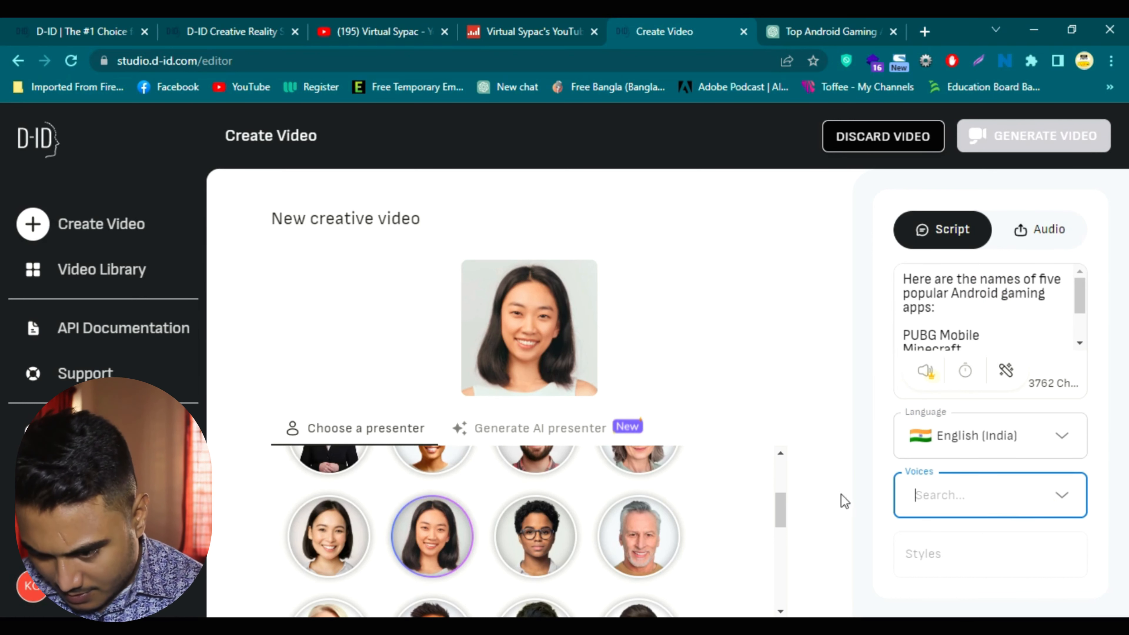
click(819, 432)
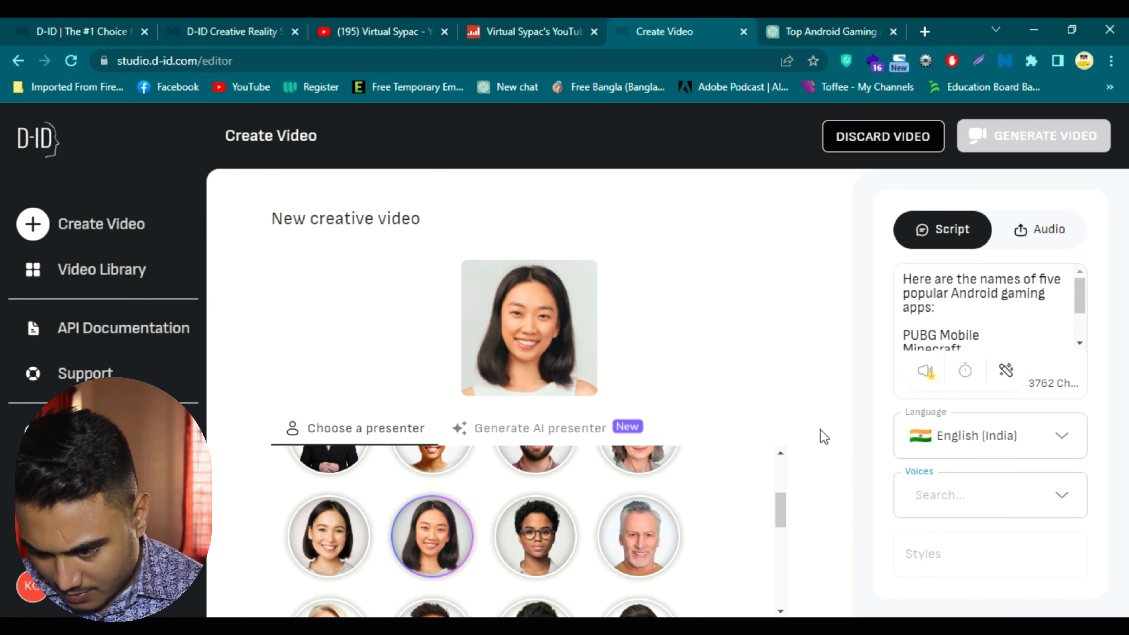
click(1067, 500)
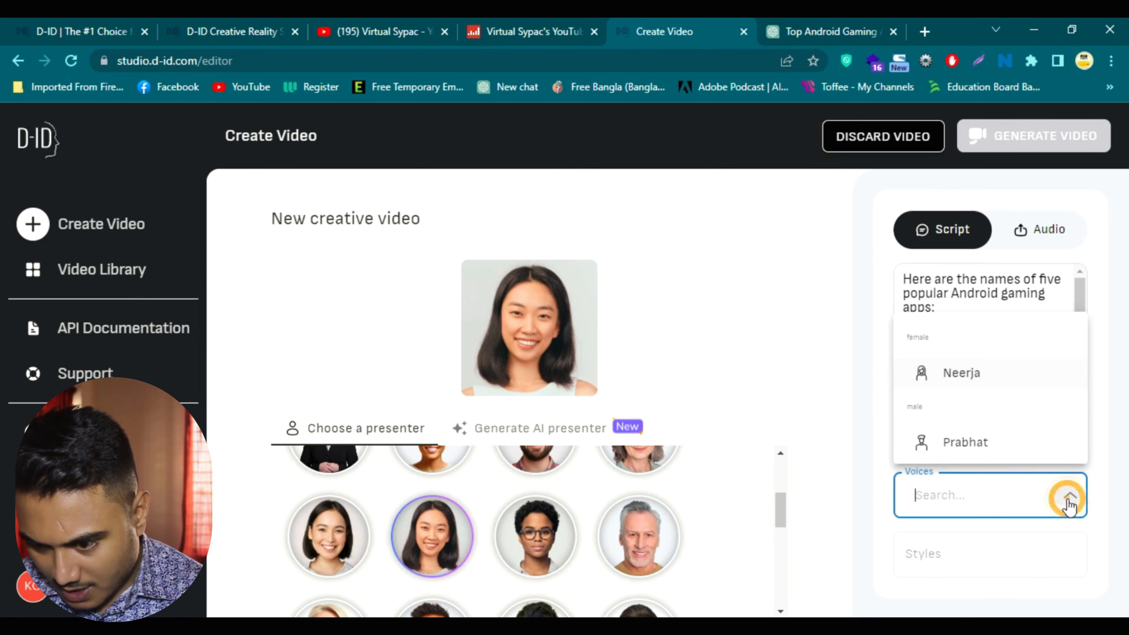
click(940, 373)
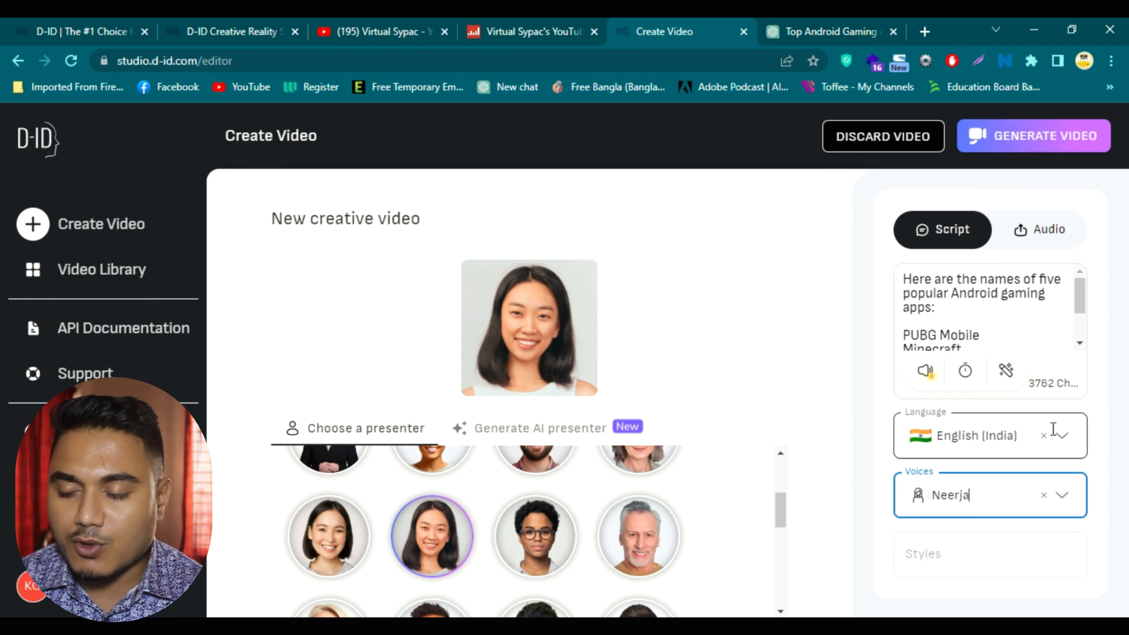
click(880, 350)
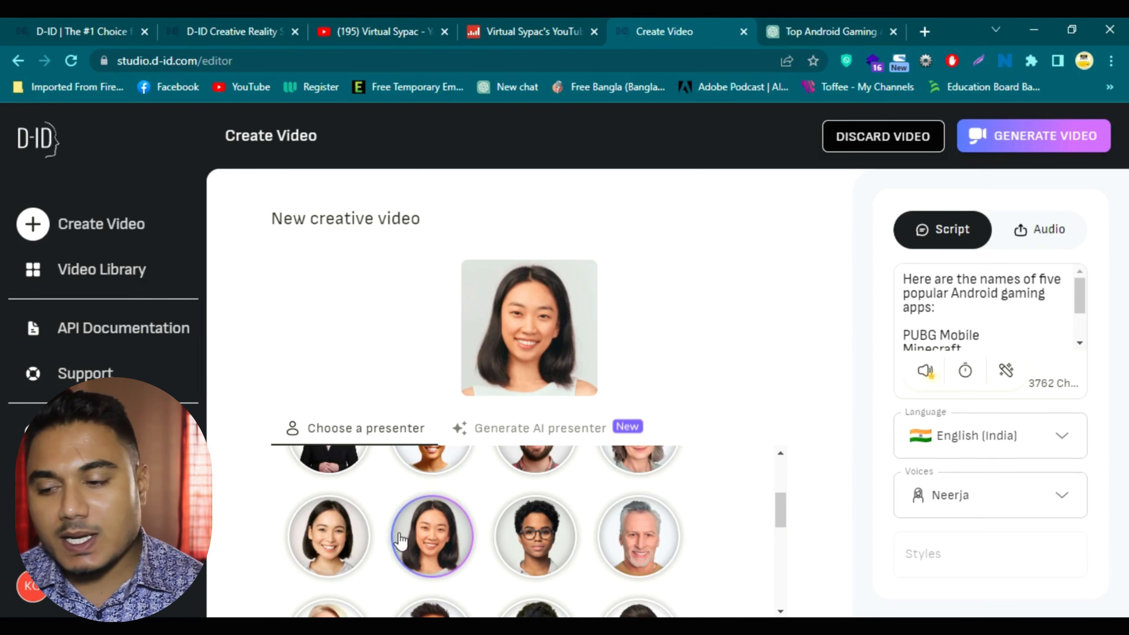
Generate the presenter video and download it from the Video Library
click(1081, 158)
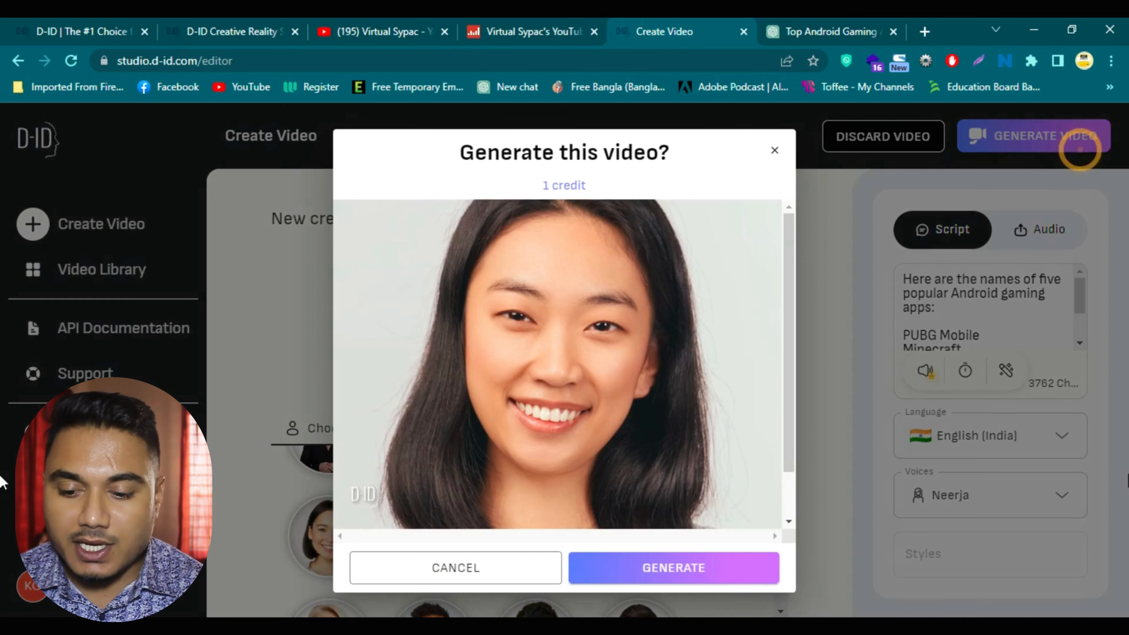
click(676, 569)
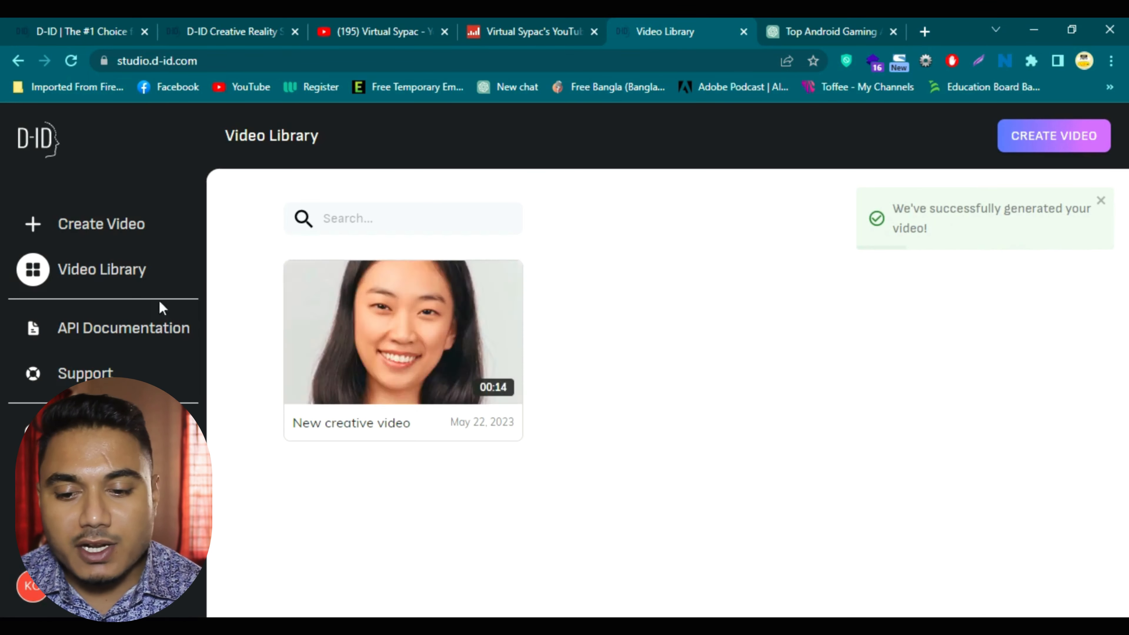
click(501, 281)
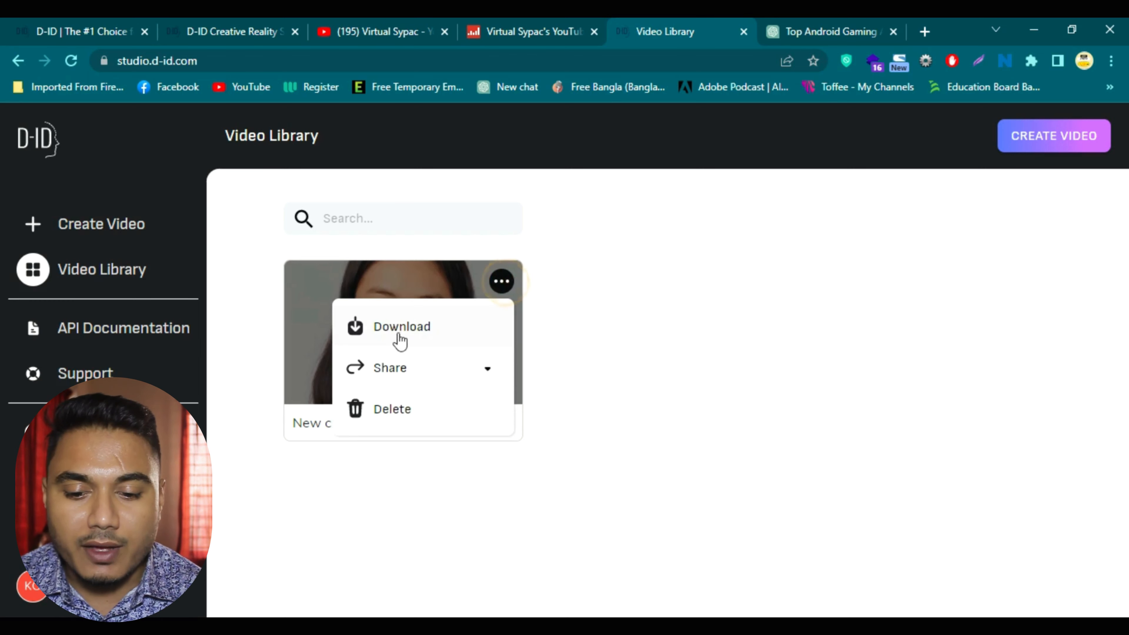
click(397, 331)
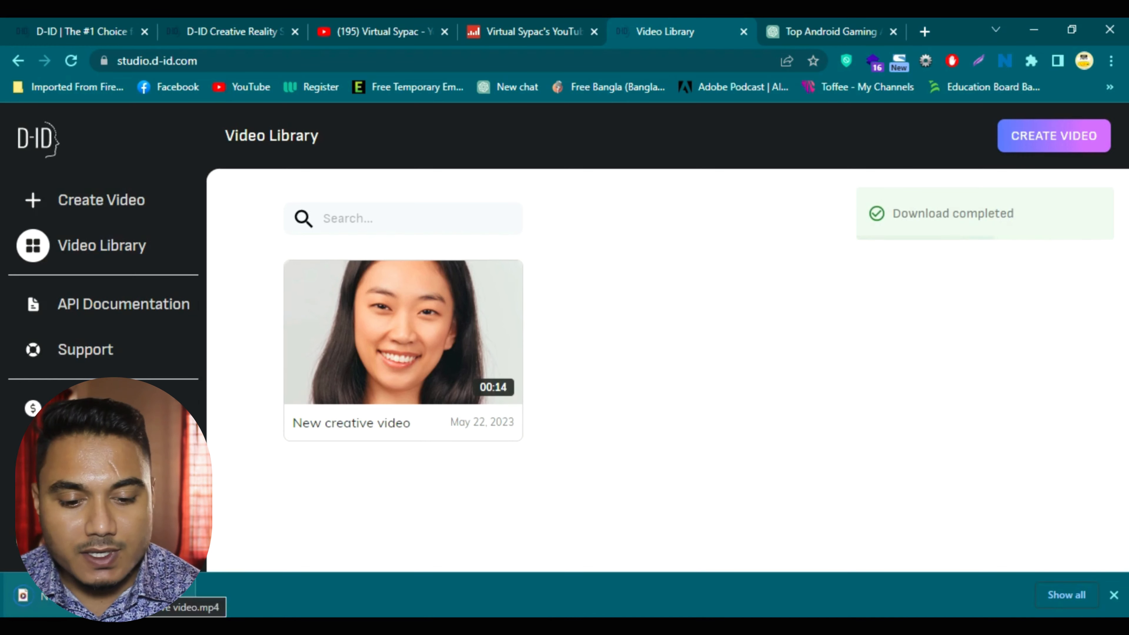
Play the downloaded video in Media Player, pause it near the end, and return to the browser
click(291, 586)
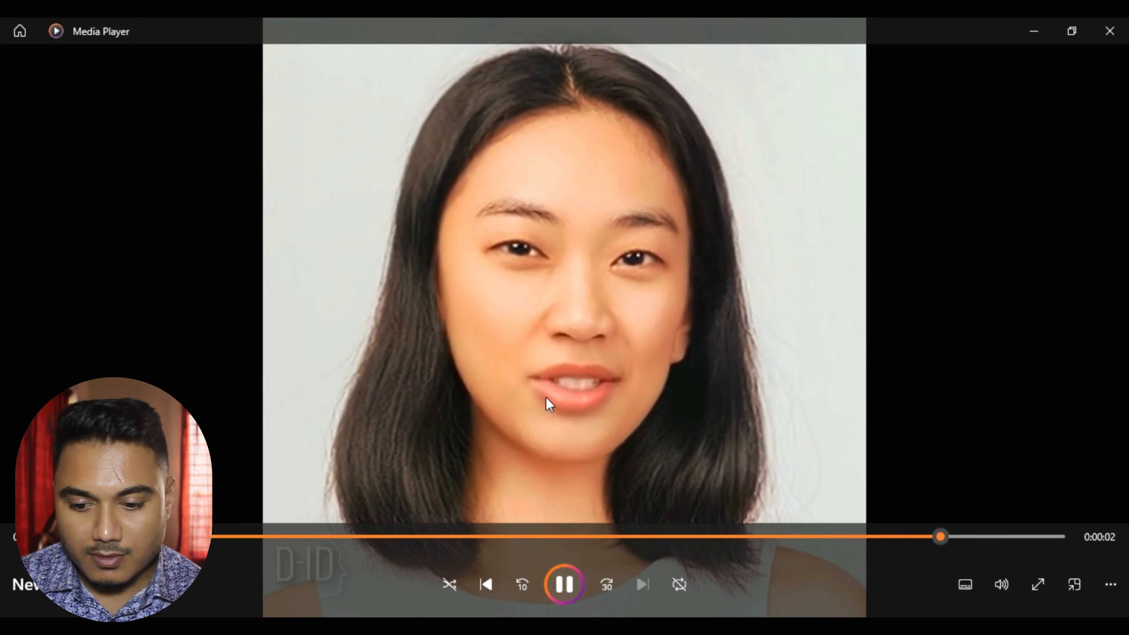
click(560, 576)
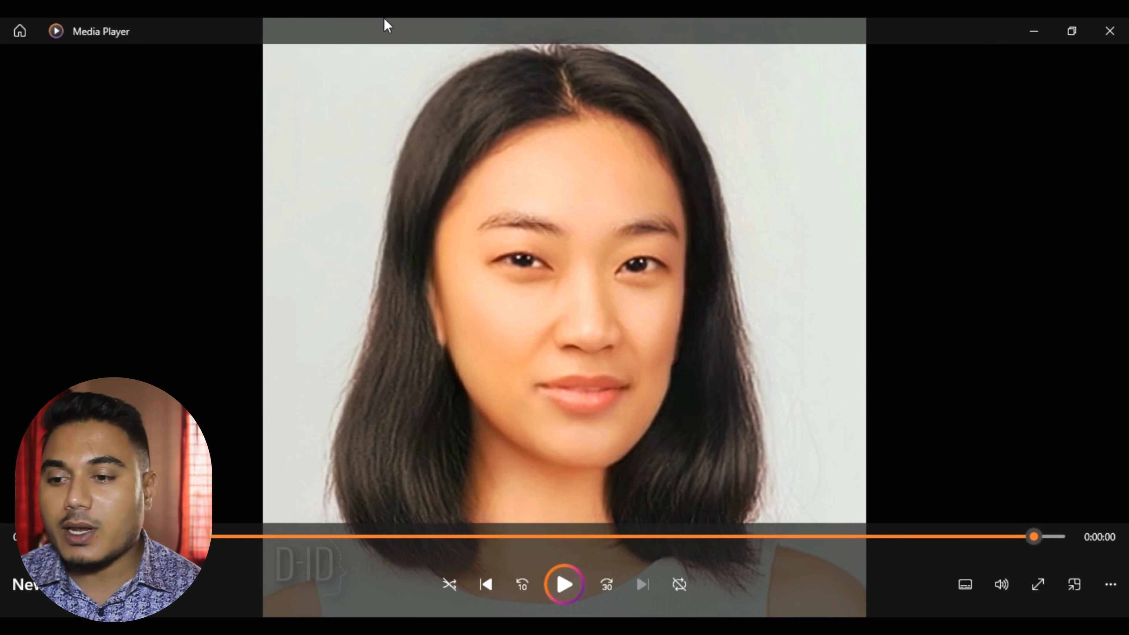
click(1034, 31)
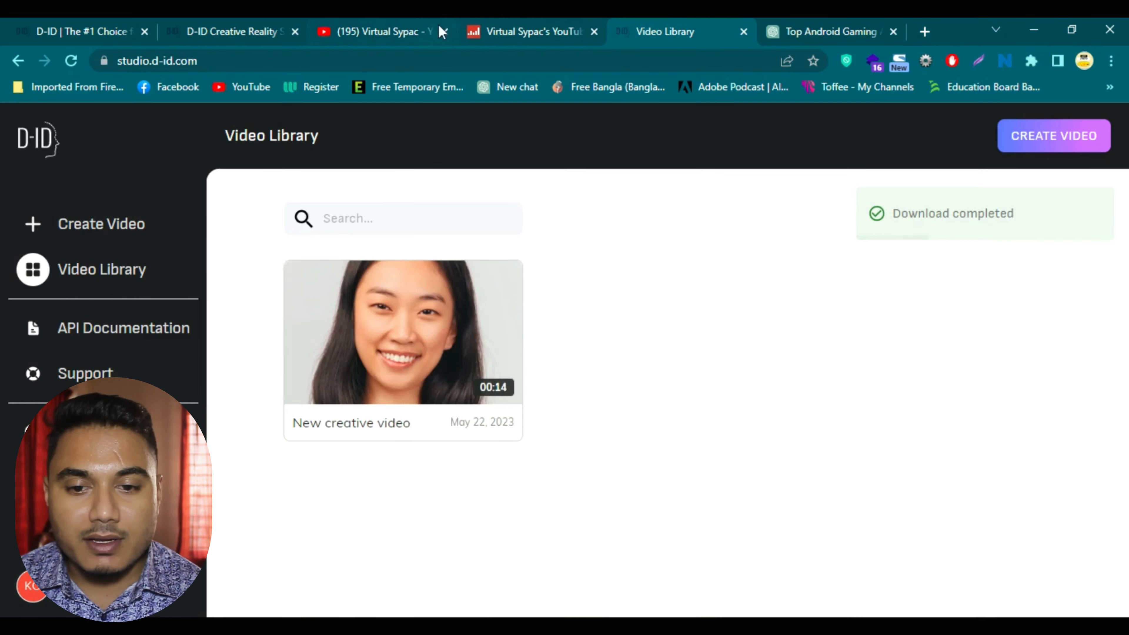
Play part of Virtual Sypac's YouTube Short "3 Mental Traps Where Your Brain Fools You!", pause it, and switch back to Media Player
click(336, 28)
scroll(500, 425, down, 2)
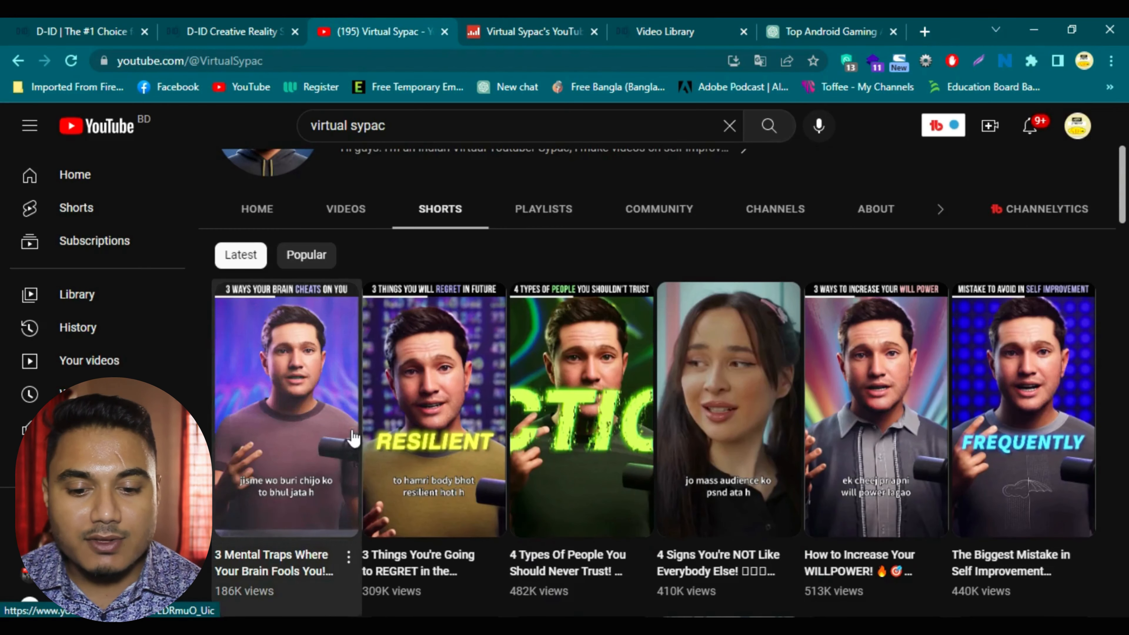
click(284, 415)
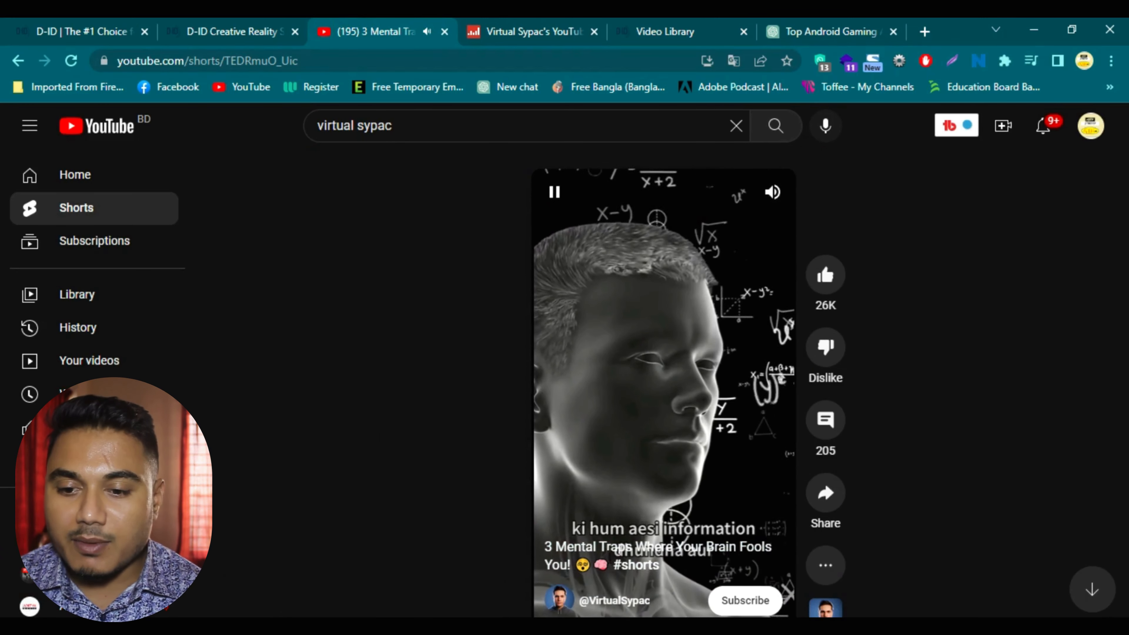
click(556, 193)
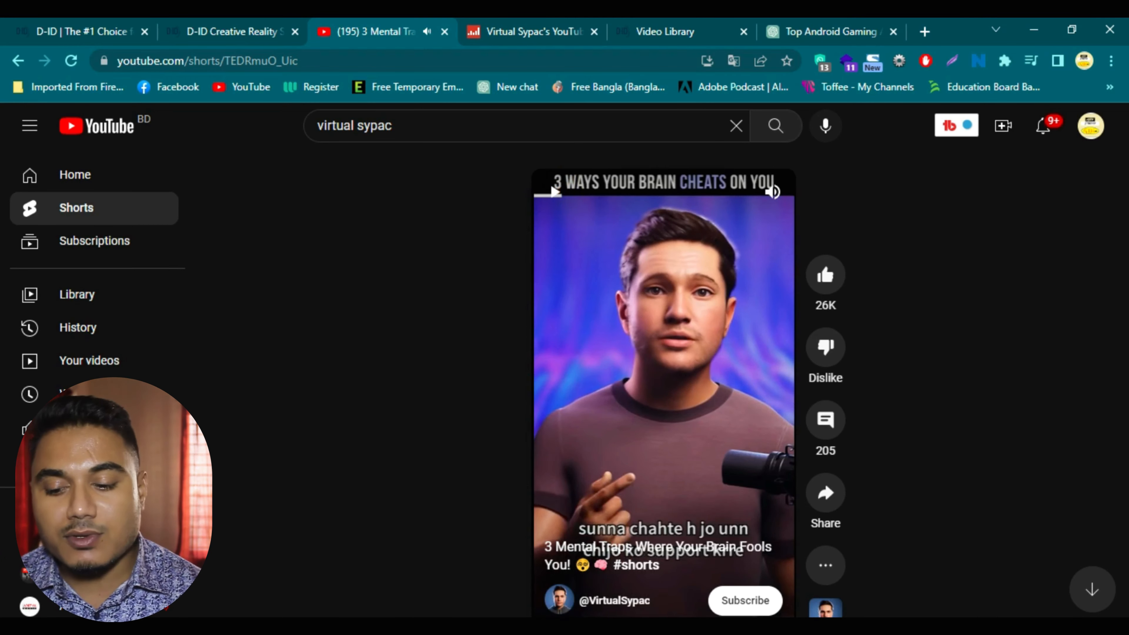
click(644, 627)
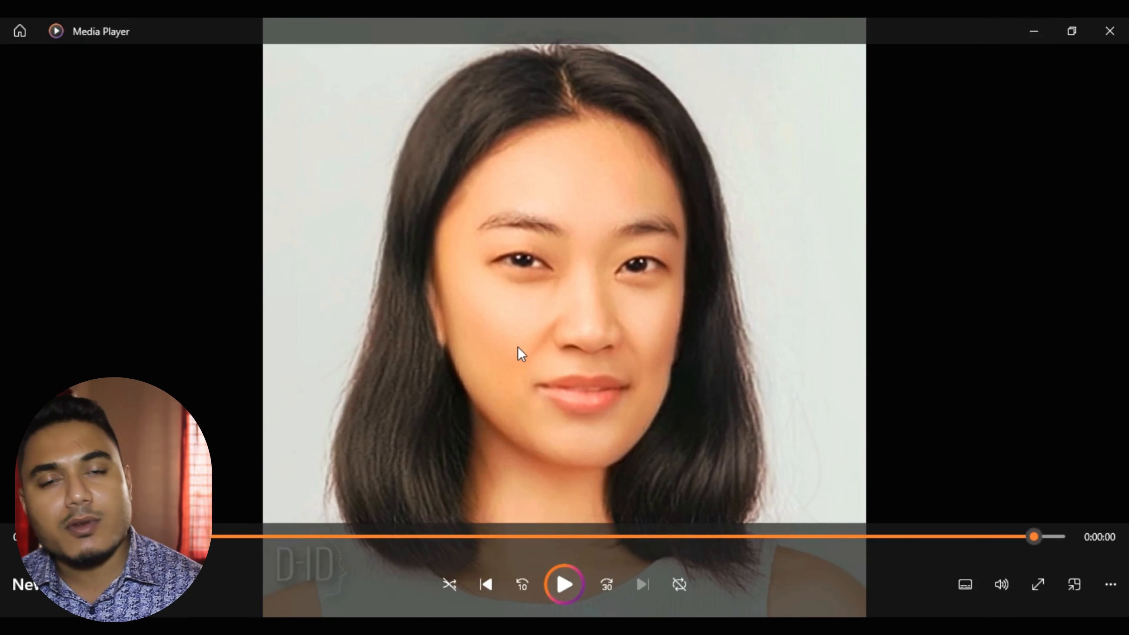